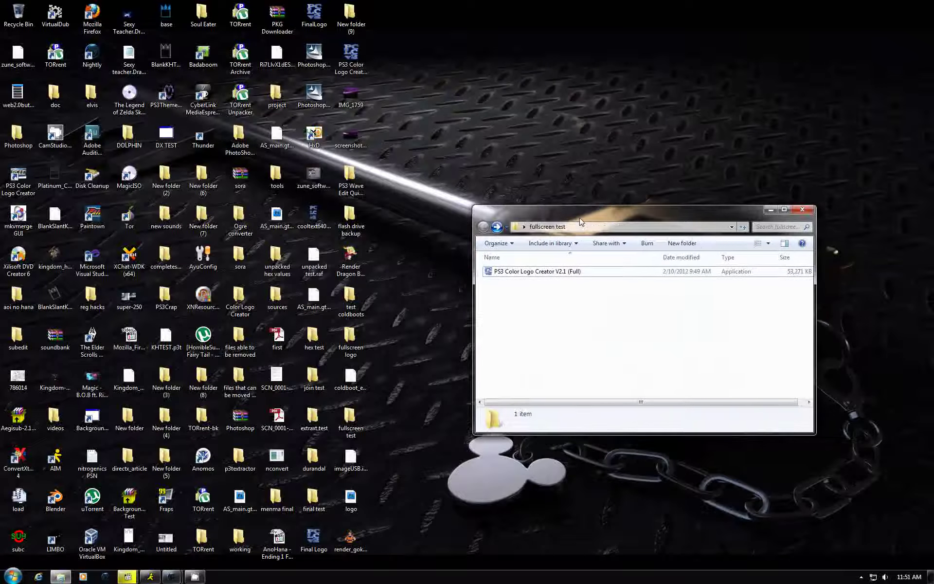
Step: Open a Command Prompt window alongside the fullscreen test folder
{"action": "left_click", "coordinate": [488, 291]}
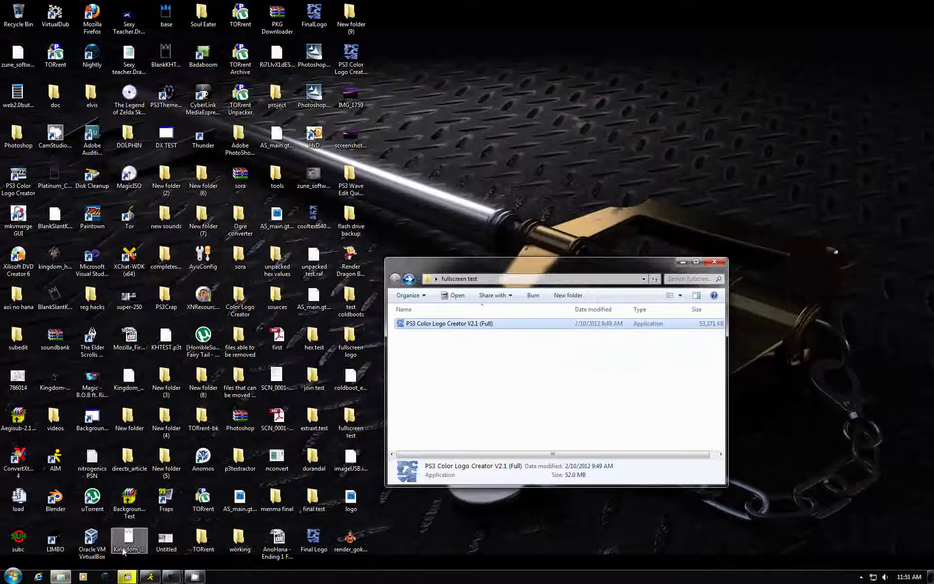
{"action": "left_click", "coordinate": [12, 577]}
{"action": "type", "text": "cmd"}
{"action": "key", "text": "Return"}
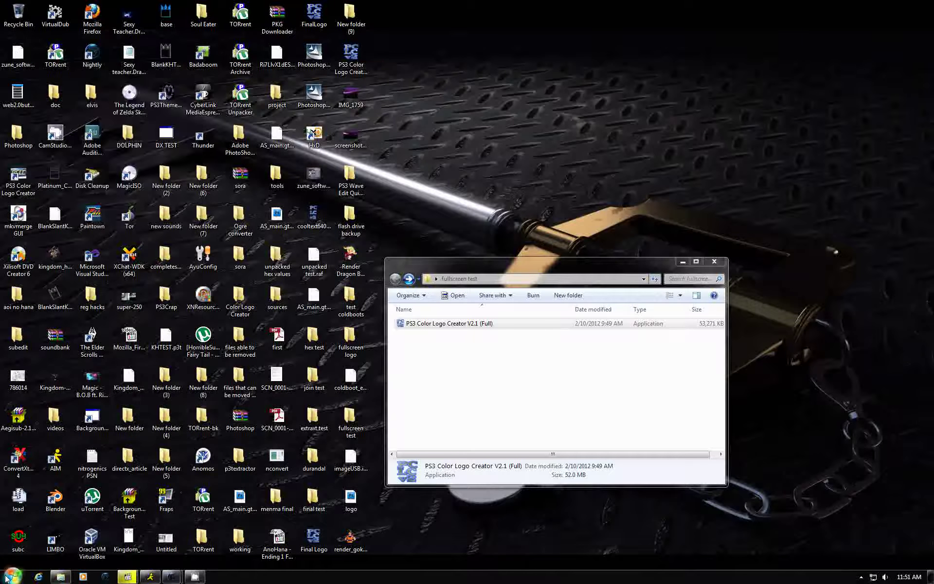
Step: Run PS3 Color Logo Creator V2.1 (Full).exe from the fullscreen test folder through the command line with the /internalps switch
{"action": "left_click_drag", "start_coordinate": [492, 271], "coordinate": [453, 279]}
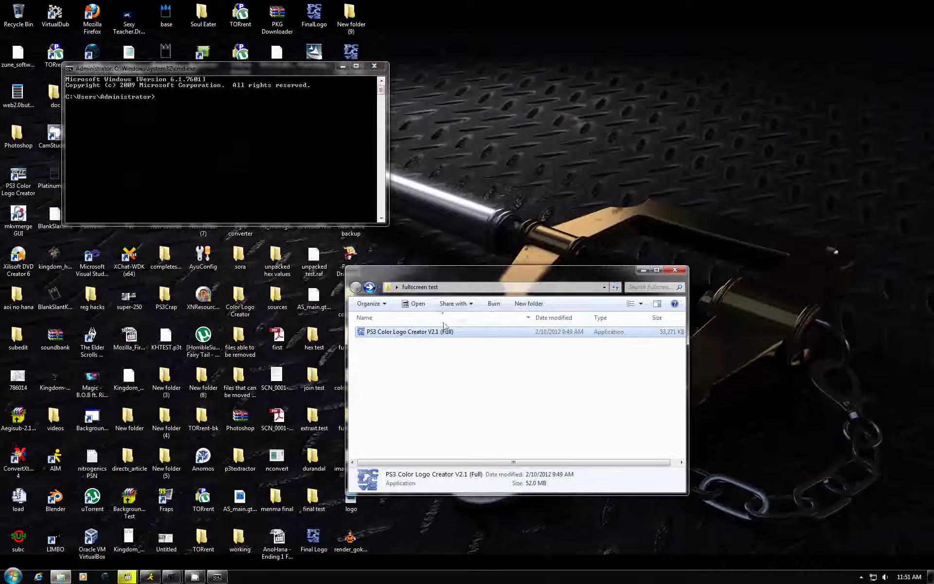
{"action": "left_click_drag", "start_coordinate": [444, 333], "coordinate": [265, 155]}
{"action": "left_click_drag", "start_coordinate": [264, 74], "coordinate": [510, 86]}
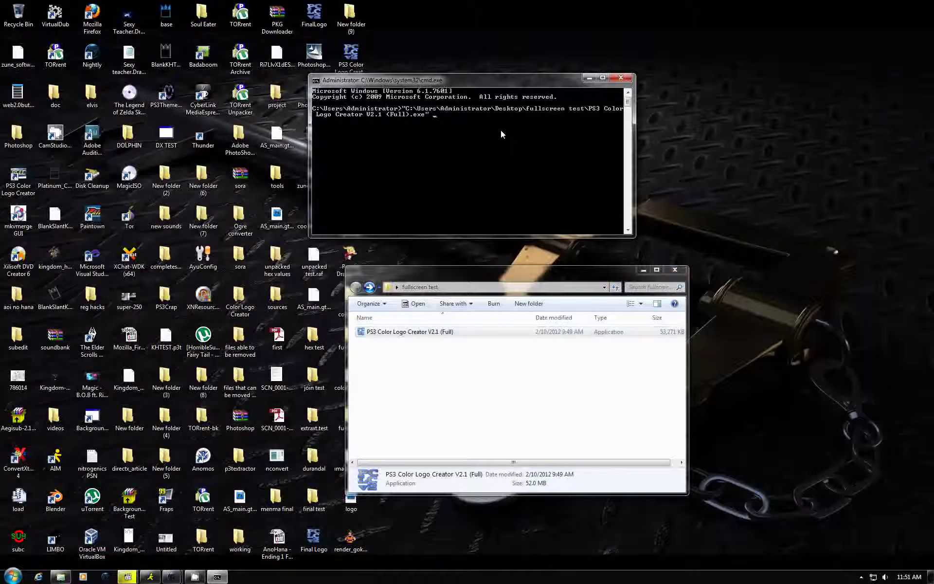
{"action": "type", "text": "/"}
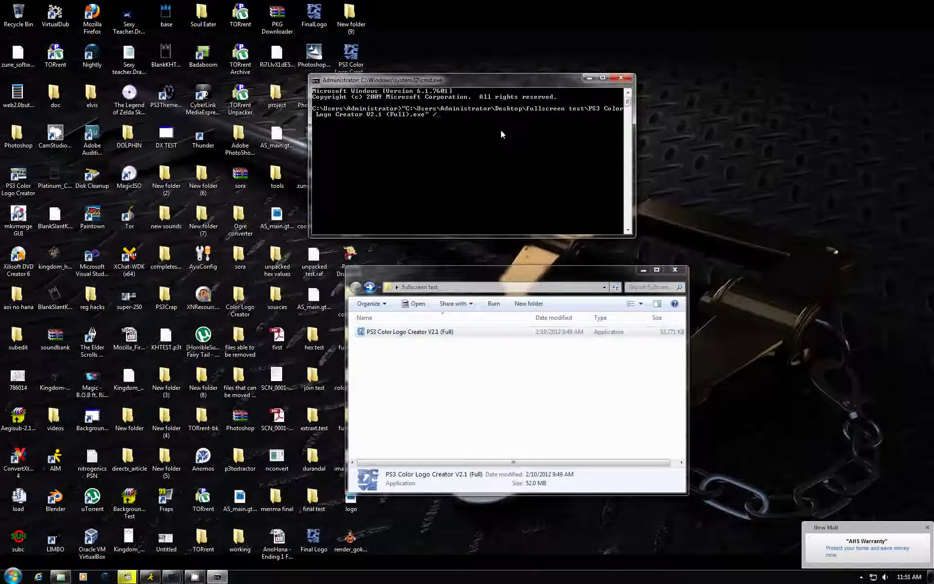
{"action": "type", "text": "internal"}
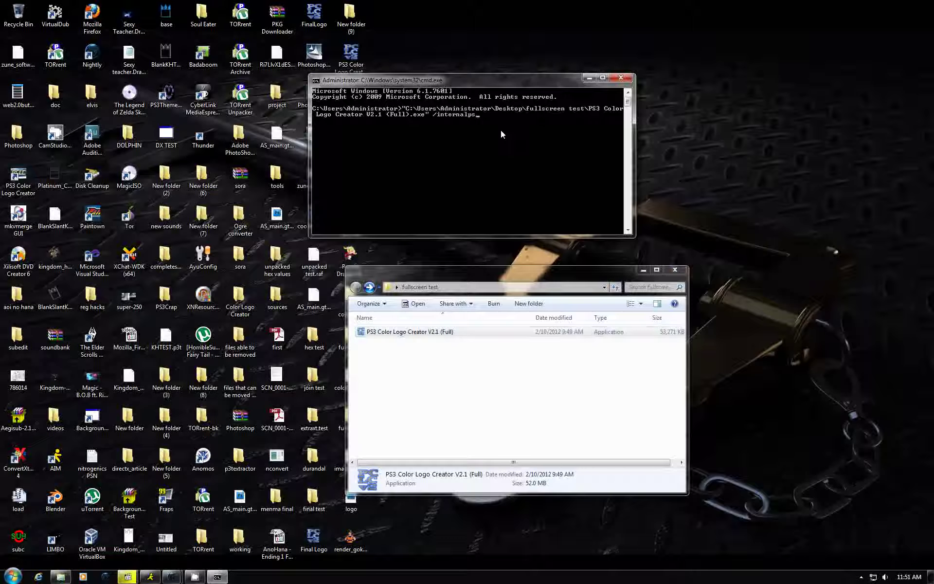
{"action": "type", "text": "ps"}
{"action": "key", "text": "Return"}
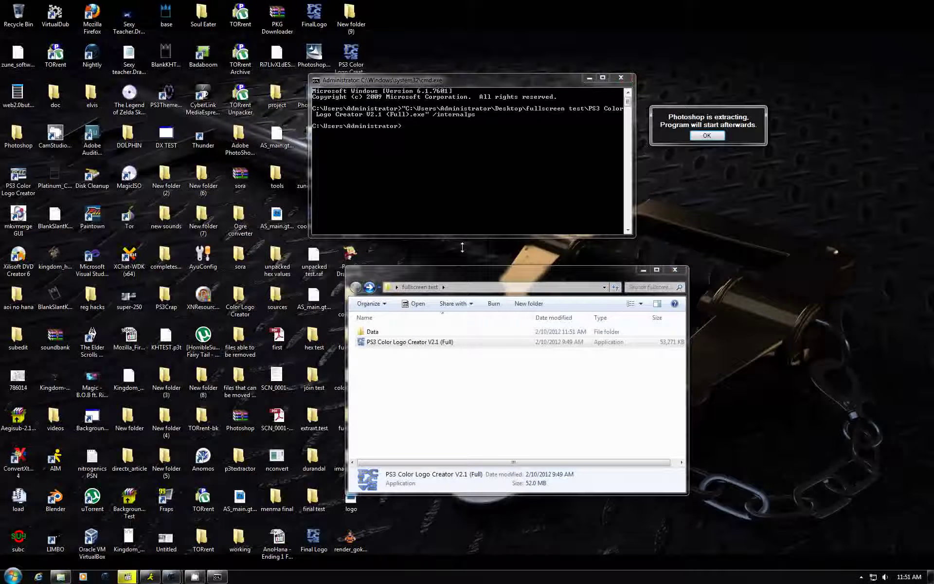
Step: Move the folder window clear of the extraction notice and close the Command Prompt
{"action": "left_click_drag", "start_coordinate": [490, 267], "coordinate": [552, 289]}
{"action": "left_click_drag", "start_coordinate": [426, 289], "coordinate": [488, 311]}
{"action": "left_click_drag", "start_coordinate": [510, 81], "coordinate": [326, 80]}
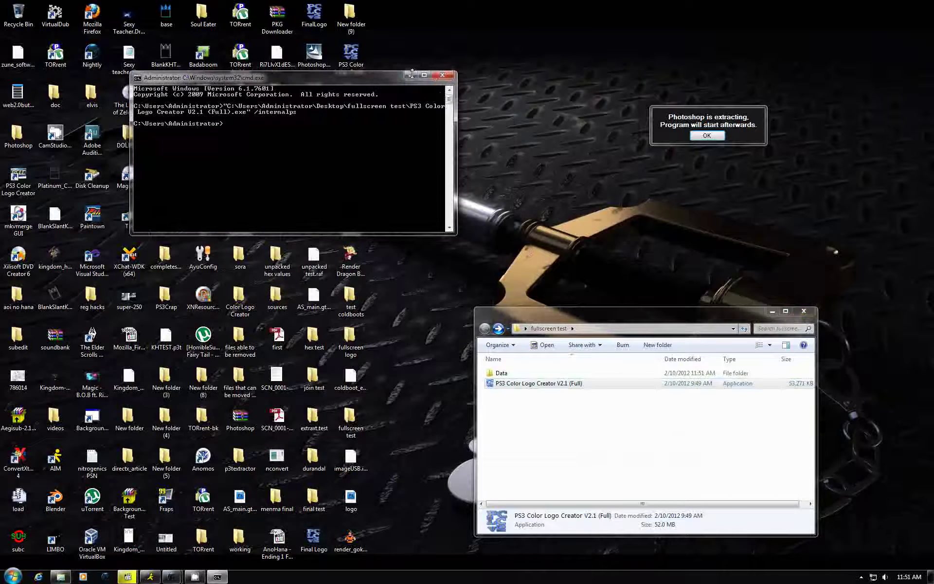
{"action": "left_click", "coordinate": [437, 77]}
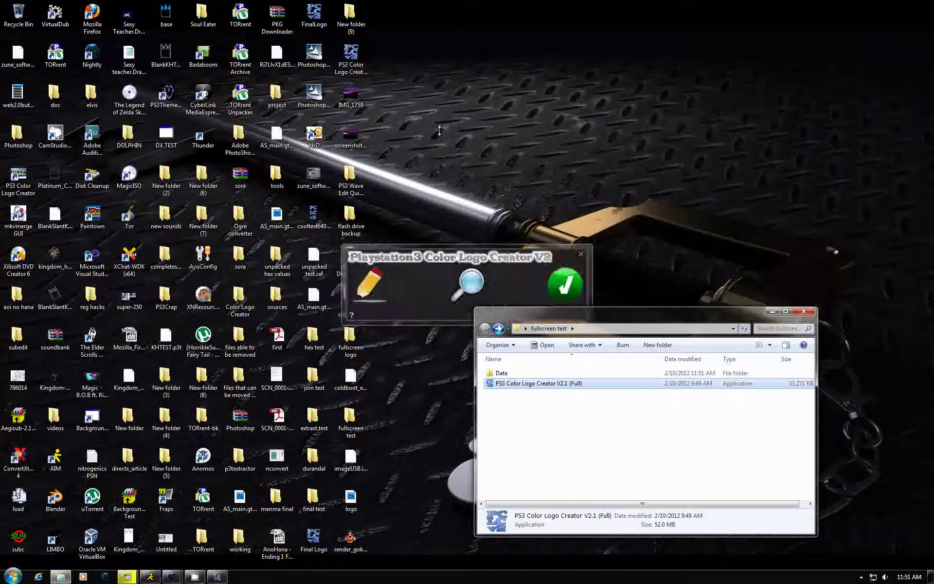
Step: Open logo.dds for editing in Photoshop from the Logo Creator and arrange the windows so none overlap
{"action": "mouse_move", "coordinate": [519, 277]}
{"action": "left_mouse_down"}
{"action": "mouse_move", "coordinate": [577, 146]}
{"action": "mouse_move", "coordinate": [582, 182]}
{"action": "left_mouse_up"}
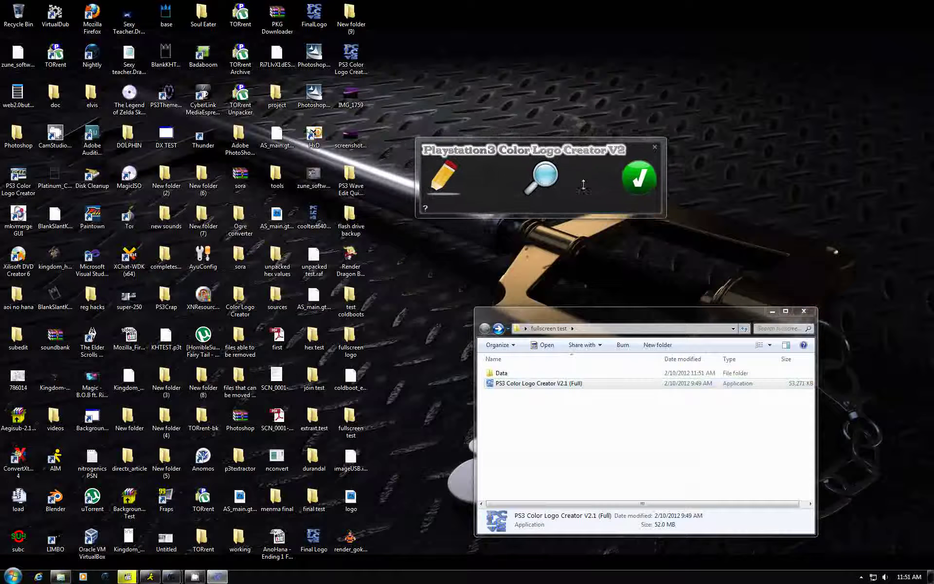
{"action": "left_click", "coordinate": [449, 180]}
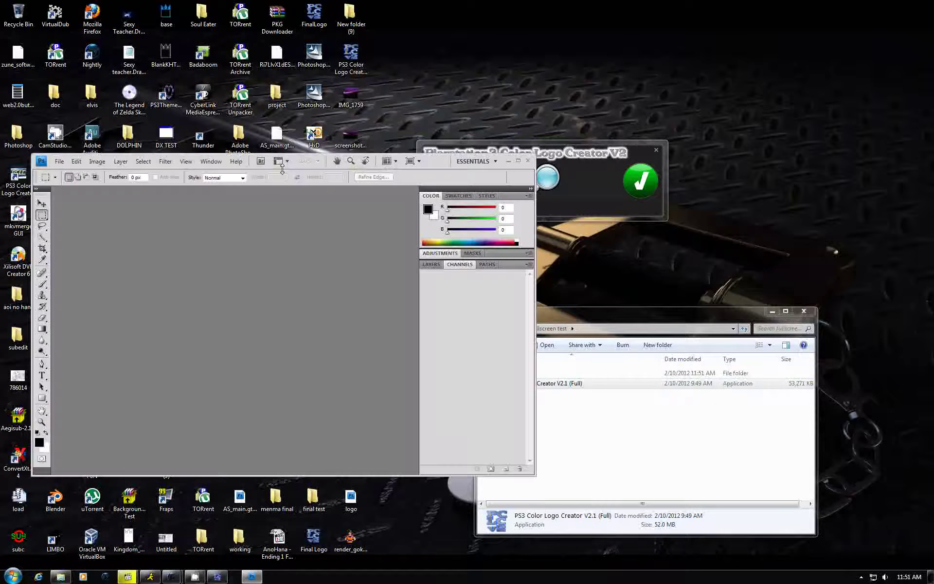
{"action": "left_click_drag", "start_coordinate": [437, 165], "coordinate": [432, 230]}
{"action": "left_click_drag", "start_coordinate": [494, 176], "coordinate": [581, 115]}
{"action": "left_click_drag", "start_coordinate": [455, 218], "coordinate": [476, 190]}
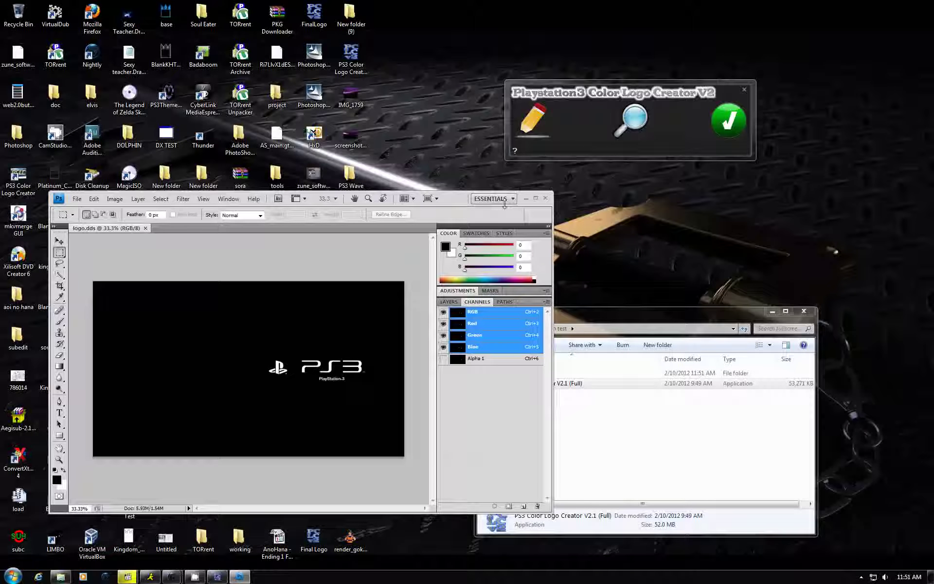
{"action": "mouse_move", "coordinate": [450, 201]}
{"action": "left_mouse_down"}
{"action": "mouse_move", "coordinate": [481, 201]}
{"action": "mouse_move", "coordinate": [445, 210]}
{"action": "left_mouse_up"}
{"action": "left_click_drag", "start_coordinate": [668, 312], "coordinate": [758, 251]}
{"action": "mouse_move", "coordinate": [453, 210]}
{"action": "left_mouse_down"}
{"action": "mouse_move", "coordinate": [469, 202]}
{"action": "mouse_move", "coordinate": [450, 211]}
{"action": "left_mouse_up"}
{"action": "left_click_drag", "start_coordinate": [609, 249], "coordinate": [610, 251]}
{"action": "left_click_drag", "start_coordinate": [445, 212], "coordinate": [449, 203]}
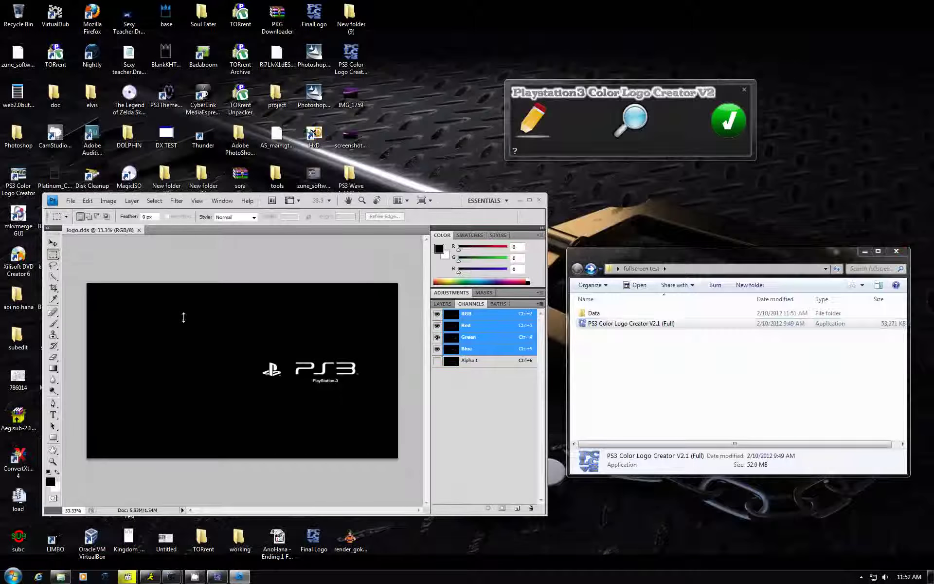
Step: Try to erase the PlayStation symbol on the Background layer
{"action": "left_click", "coordinate": [442, 303]}
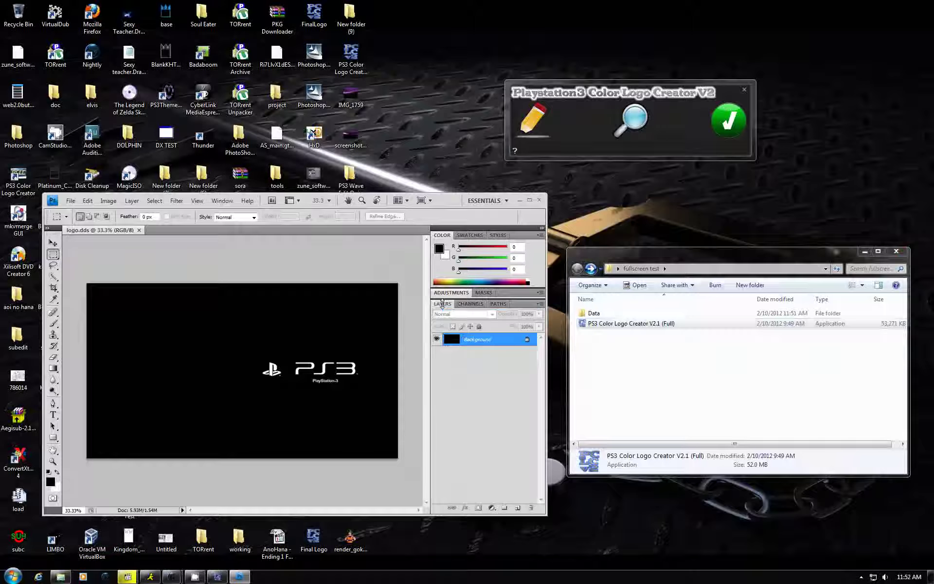
{"action": "left_click", "coordinate": [54, 356]}
{"action": "mouse_move", "coordinate": [299, 370]}
{"action": "left_mouse_down"}
{"action": "mouse_move", "coordinate": [267, 369]}
{"action": "mouse_move", "coordinate": [293, 352]}
{"action": "left_mouse_up"}
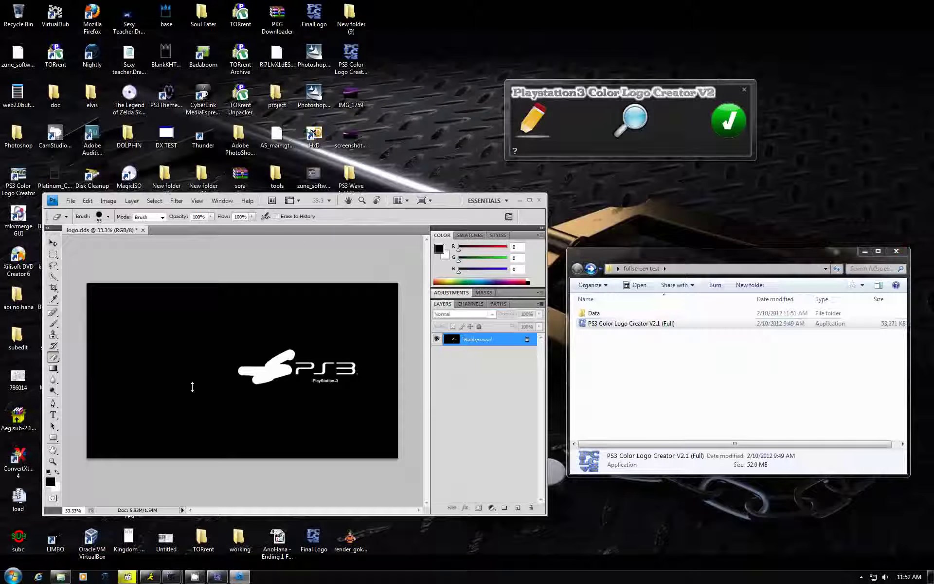
Step: Paint over the whole PS3 logo on the Background layer in black with a 154 px brush
{"action": "left_click", "coordinate": [54, 323]}
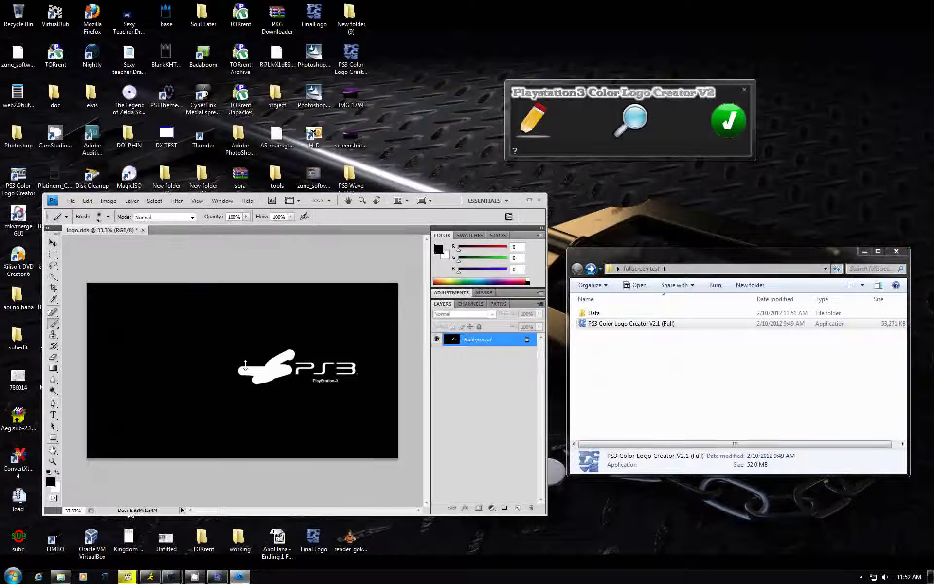
{"action": "right_click", "coordinate": [246, 364]}
{"action": "left_click_drag", "start_coordinate": [298, 382], "coordinate": [316, 378]}
{"action": "key", "text": "Return"}
{"action": "mouse_move", "coordinate": [241, 370]}
{"action": "left_mouse_down"}
{"action": "mouse_move", "coordinate": [310, 373]}
{"action": "mouse_move", "coordinate": [340, 350]}
{"action": "mouse_move", "coordinate": [324, 374]}
{"action": "mouse_move", "coordinate": [287, 378]}
{"action": "mouse_move", "coordinate": [317, 364]}
{"action": "left_mouse_up"}
Step: Compare the Alpha 1 channel with the color channels of logo.dds, ending on the layer list
{"action": "left_click", "coordinate": [471, 304]}
{"action": "left_click", "coordinate": [466, 360]}
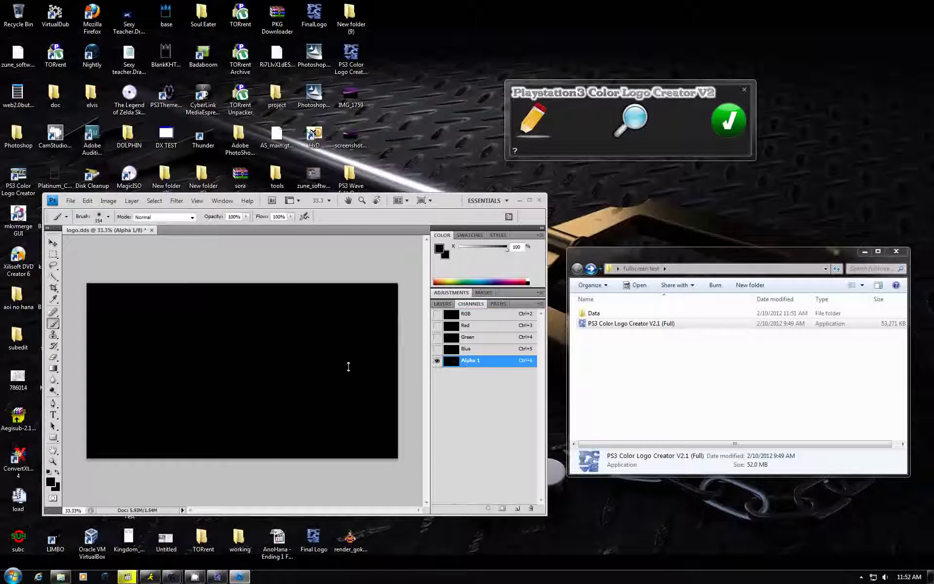
{"action": "left_click", "coordinate": [468, 348]}
{"action": "left_click", "coordinate": [471, 360]}
{"action": "left_click", "coordinate": [470, 314]}
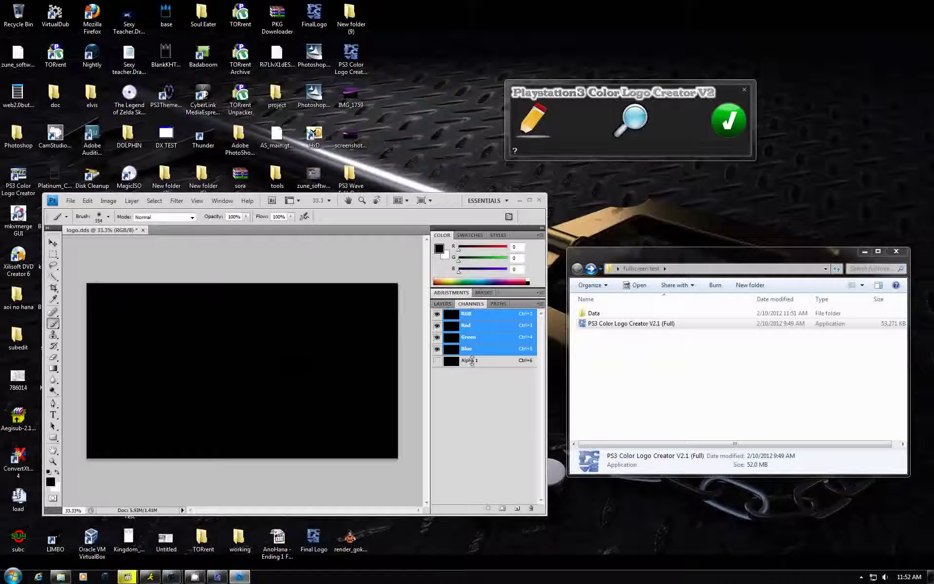
{"action": "left_click", "coordinate": [471, 360]}
{"action": "left_click", "coordinate": [443, 303]}
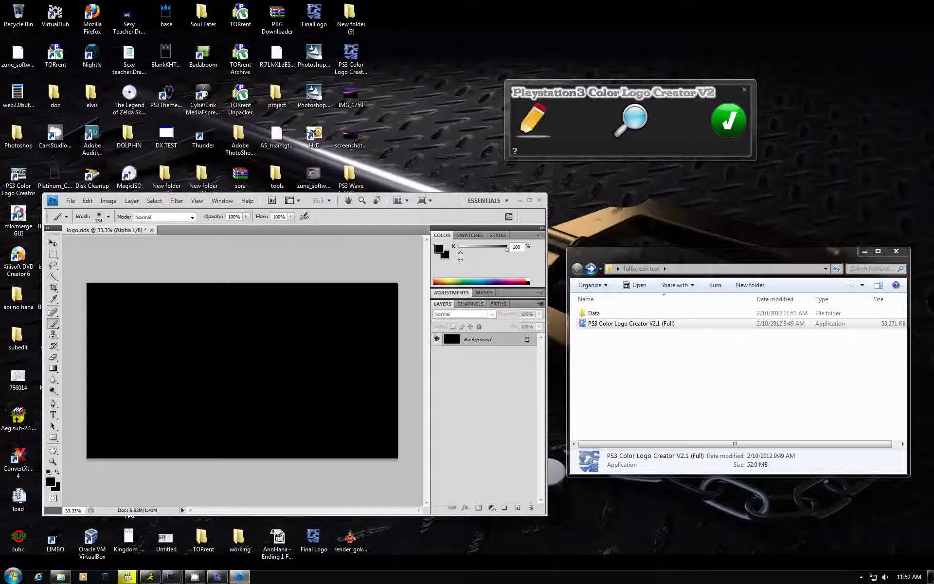
Step: Open the Dragon Ball Broly and Goku render images from the desktop in Photoshop
{"action": "left_click_drag", "start_coordinate": [446, 209], "coordinate": [784, 193]}
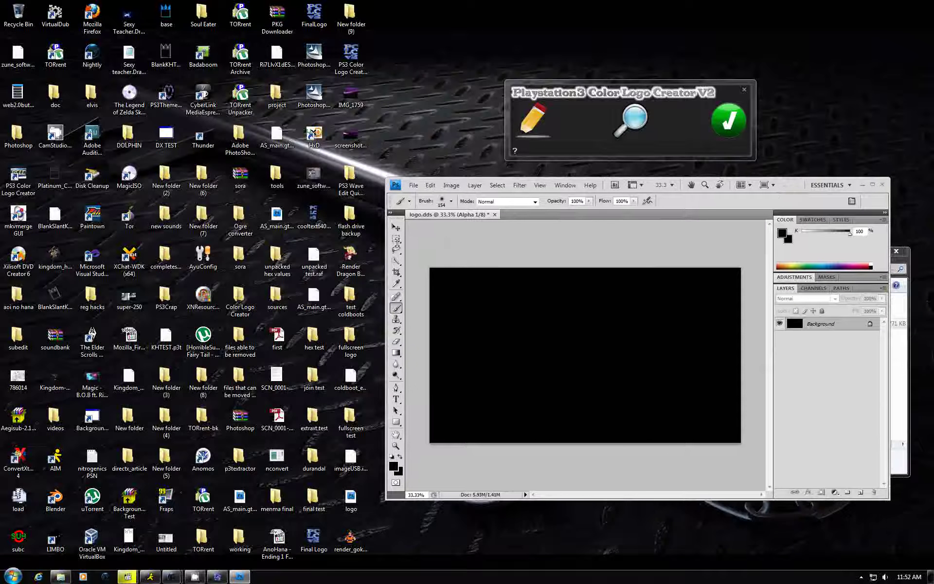
{"action": "left_click_drag", "start_coordinate": [348, 263], "coordinate": [529, 240]}
{"action": "left_click_drag", "start_coordinate": [349, 527], "coordinate": [586, 328]}
{"action": "left_click_drag", "start_coordinate": [798, 185], "coordinate": [426, 175]}
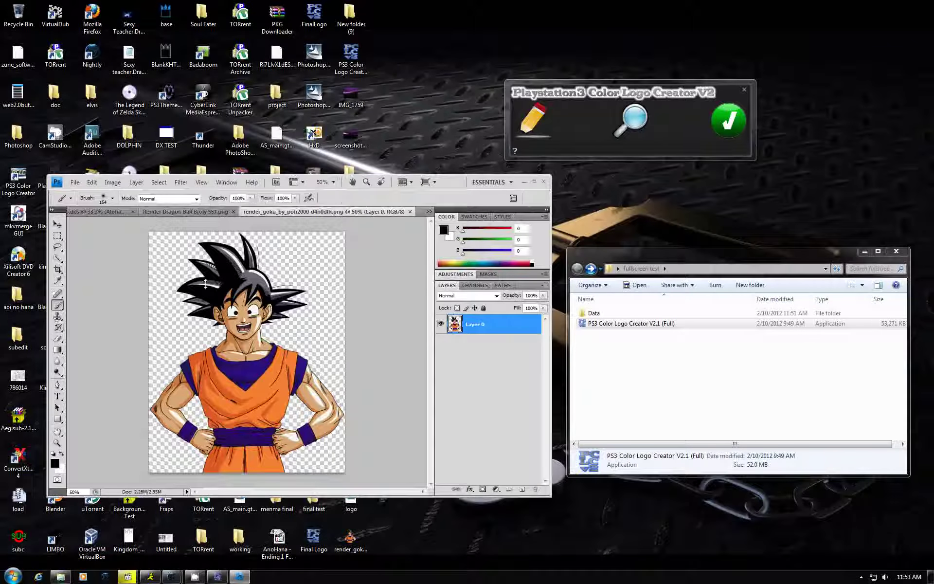
{"action": "left_click_drag", "start_coordinate": [434, 181], "coordinate": [469, 196]}
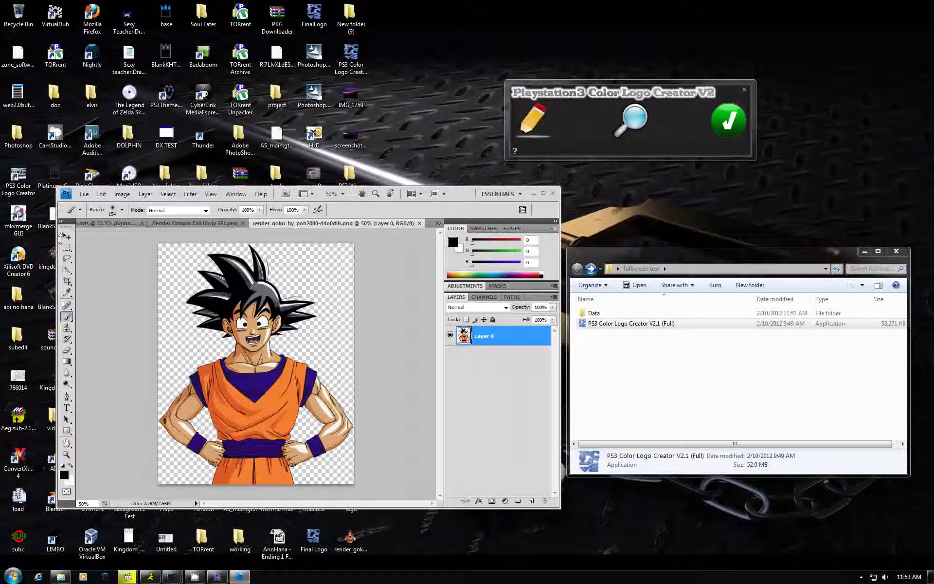
Step: Copy the Goku figure from its render's Layer 0 and paste it into the Alpha 1 channel of logo.dds, in the canvas's right half
{"action": "left_click", "coordinate": [67, 236]}
{"action": "left_click", "coordinate": [464, 336], "text": "ctrl"}
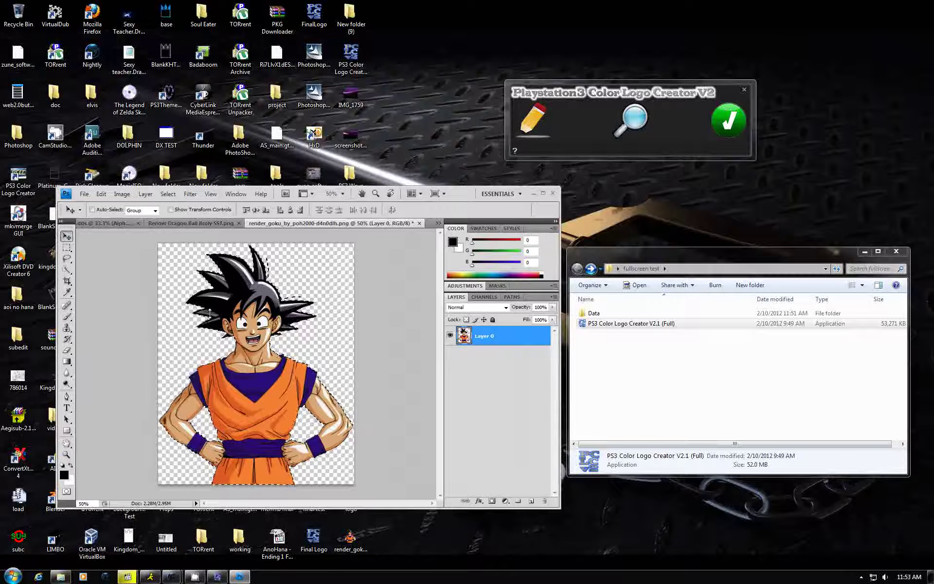
{"action": "left_click", "coordinate": [105, 223]}
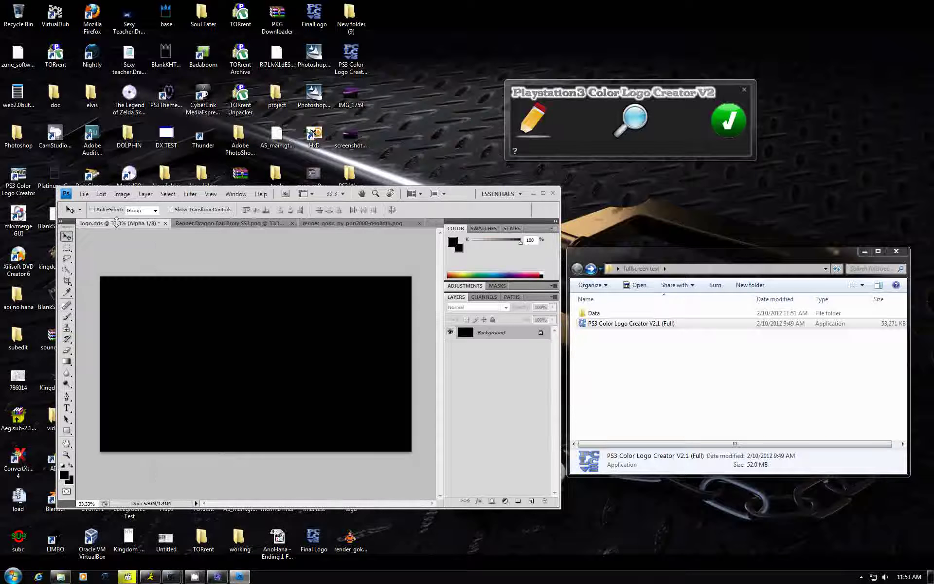
{"action": "left_click", "coordinate": [482, 296]}
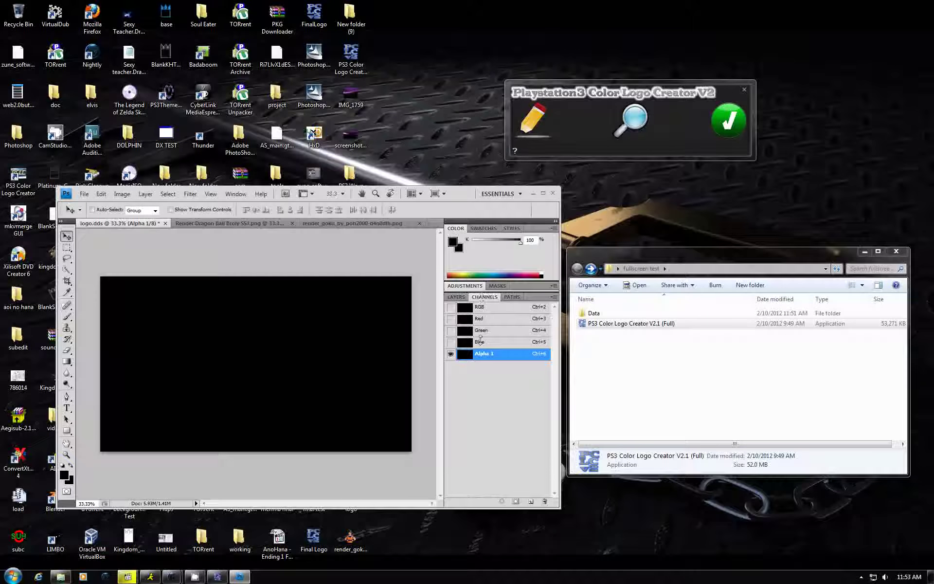
{"action": "left_click", "coordinate": [482, 342]}
{"action": "left_click", "coordinate": [483, 354]}
{"action": "key", "text": "ctrl+v"}
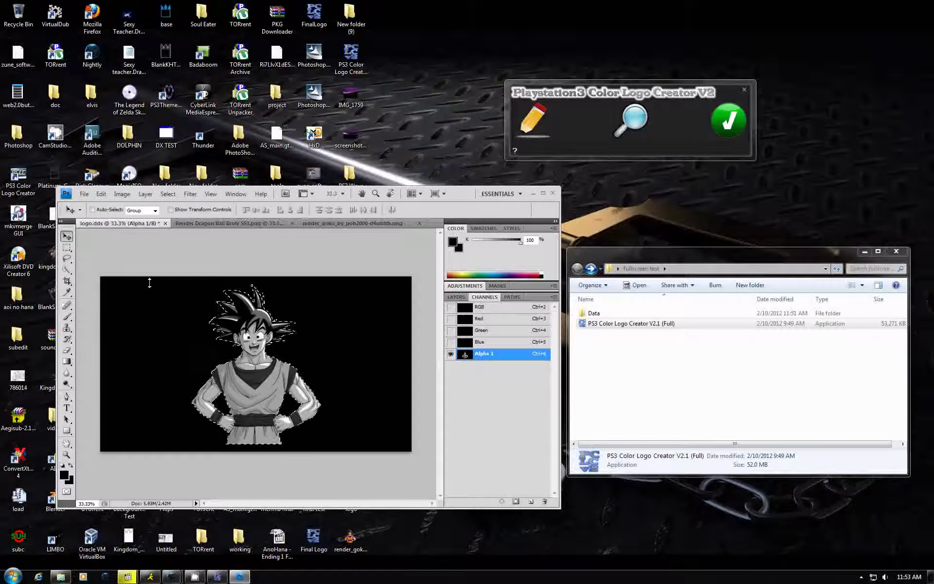
{"action": "left_click_drag", "start_coordinate": [267, 374], "coordinate": [346, 383]}
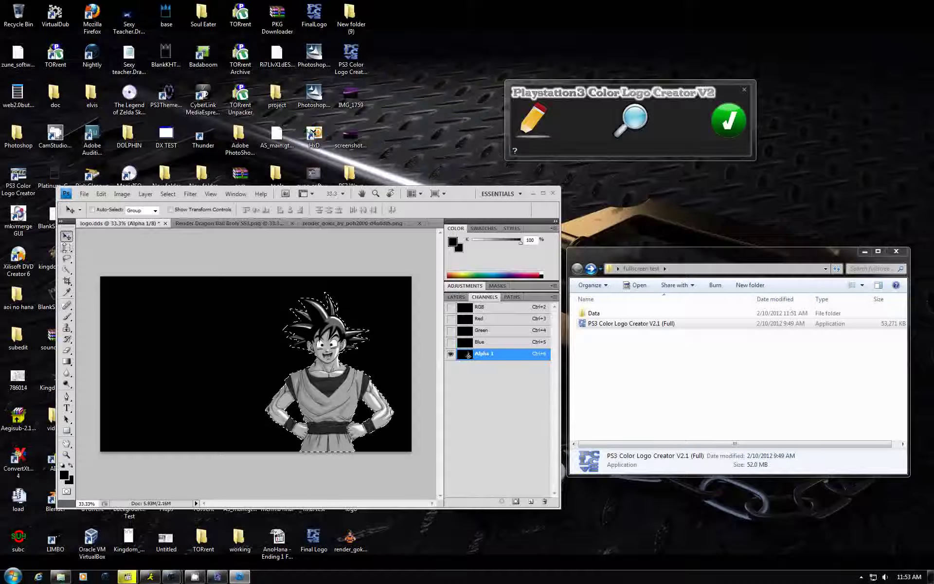
Step: Fill the Goku-shaped selection in the Alpha 1 channel with black
{"action": "left_click", "coordinate": [67, 247]}
{"action": "right_click", "coordinate": [328, 353]}
{"action": "left_click", "coordinate": [375, 494]}
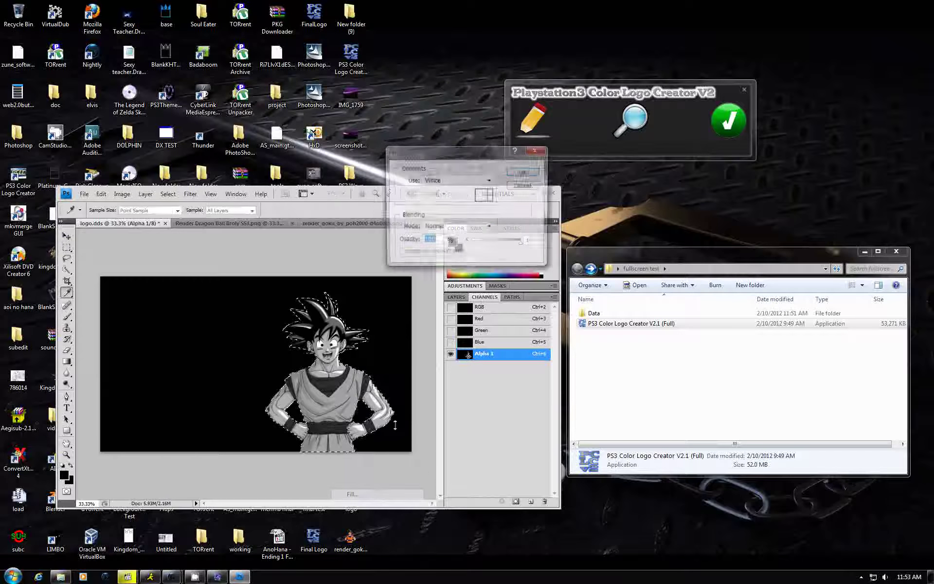
{"action": "left_click", "coordinate": [473, 180]}
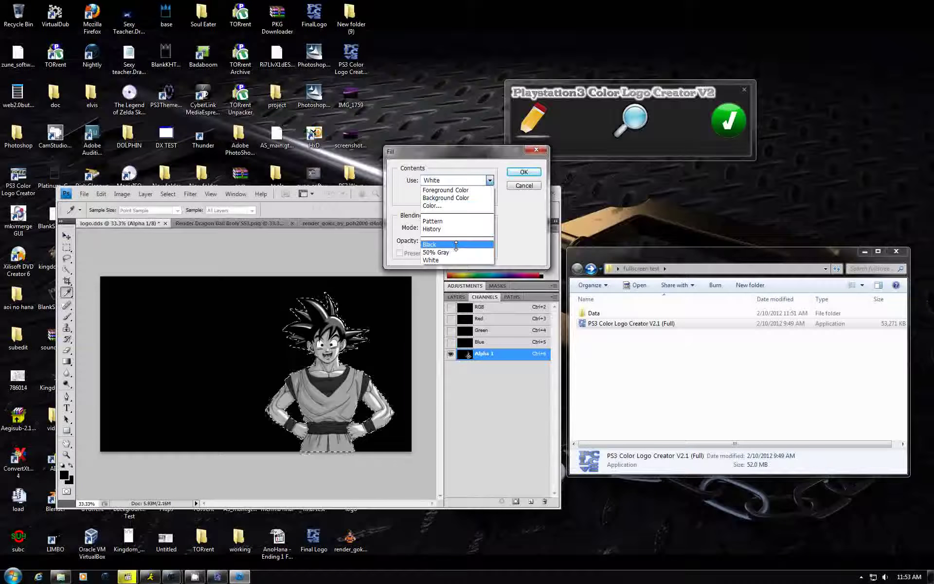
{"action": "left_click", "coordinate": [456, 242]}
{"action": "left_click", "coordinate": [524, 172]}
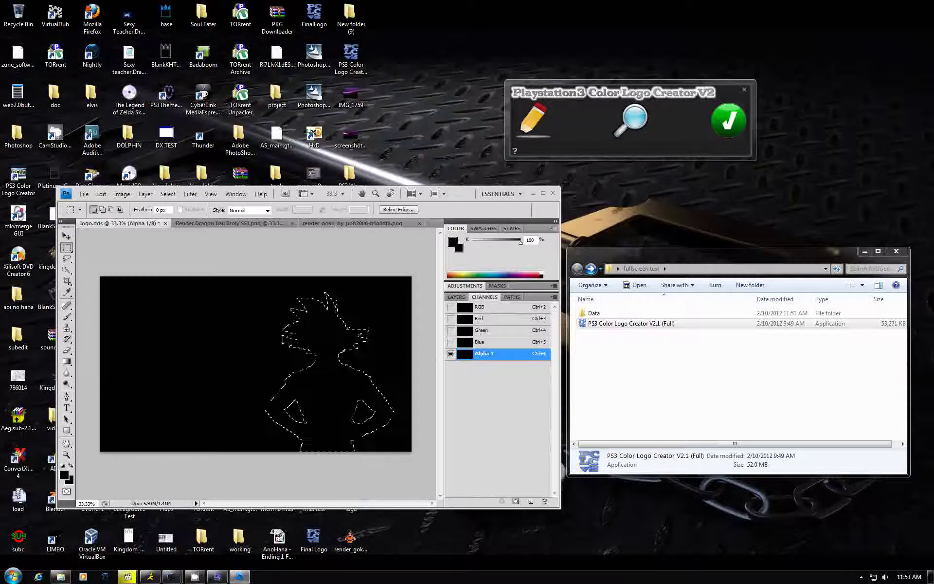
Step: Fill the Goku-shaped selection in the Alpha 1 channel with white
{"action": "right_click", "coordinate": [272, 359]}
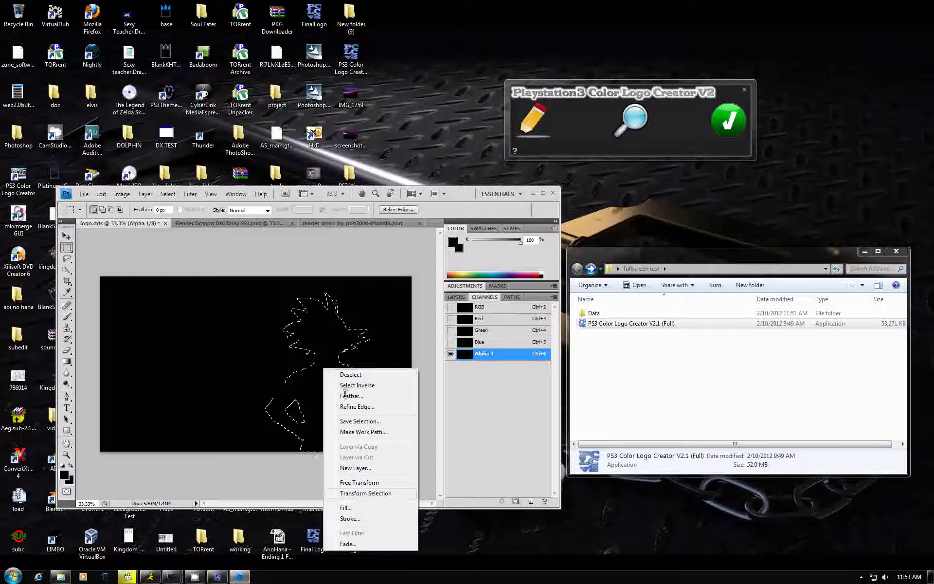
{"action": "left_click", "coordinate": [359, 502]}
{"action": "left_click", "coordinate": [488, 180]}
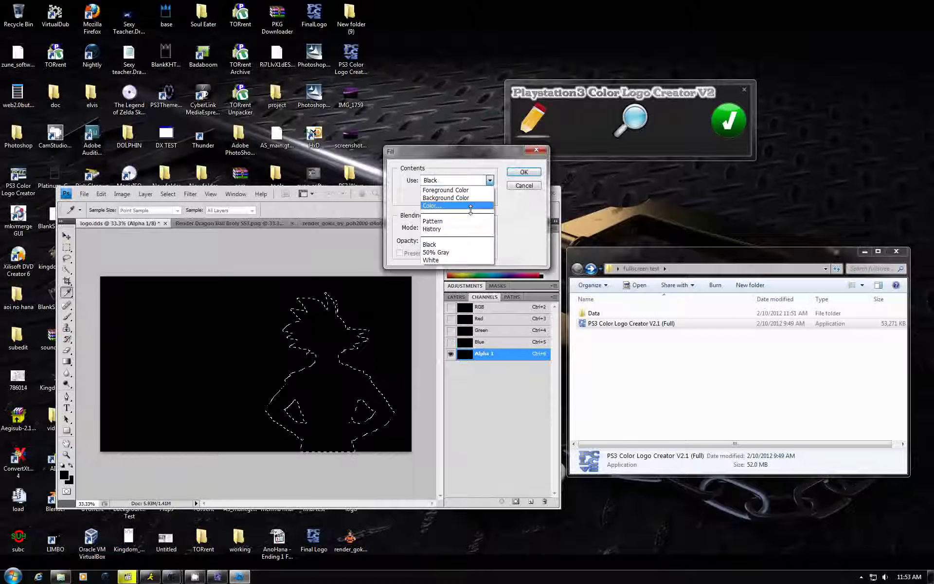
{"action": "left_click", "coordinate": [457, 259]}
{"action": "left_click", "coordinate": [520, 172]}
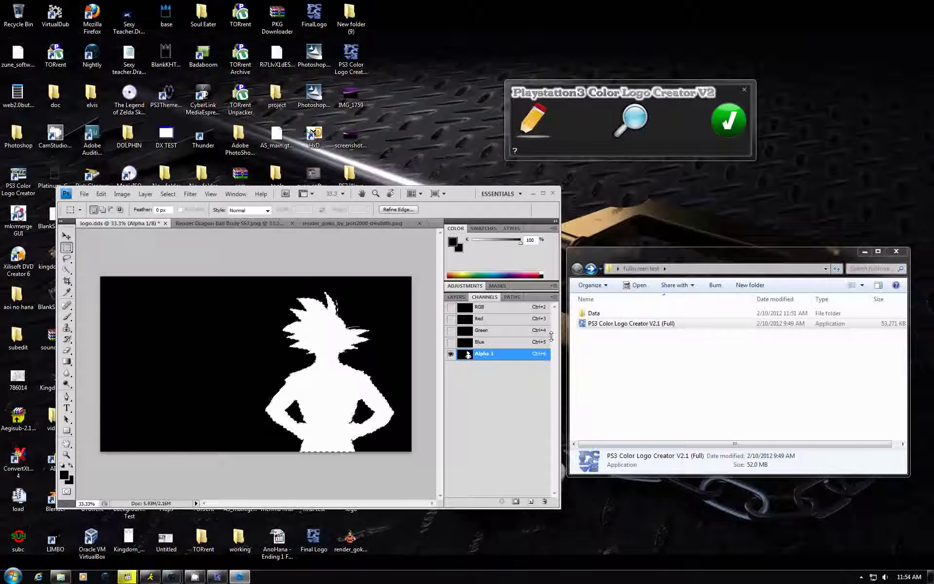
Step: Paste the colored Goku figure into the RGB channels over the matching selection
{"action": "left_click", "coordinate": [487, 308]}
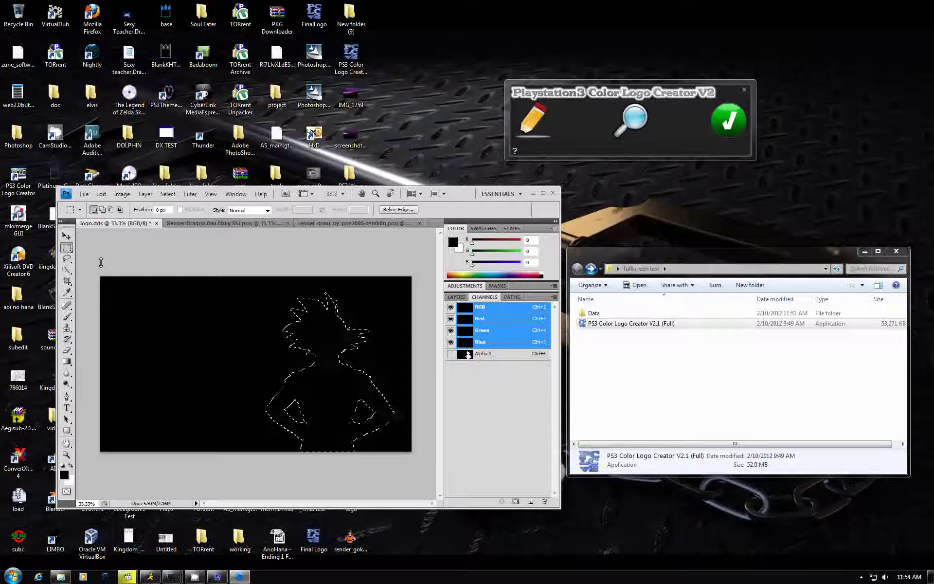
{"action": "key", "text": "ctrl+v"}
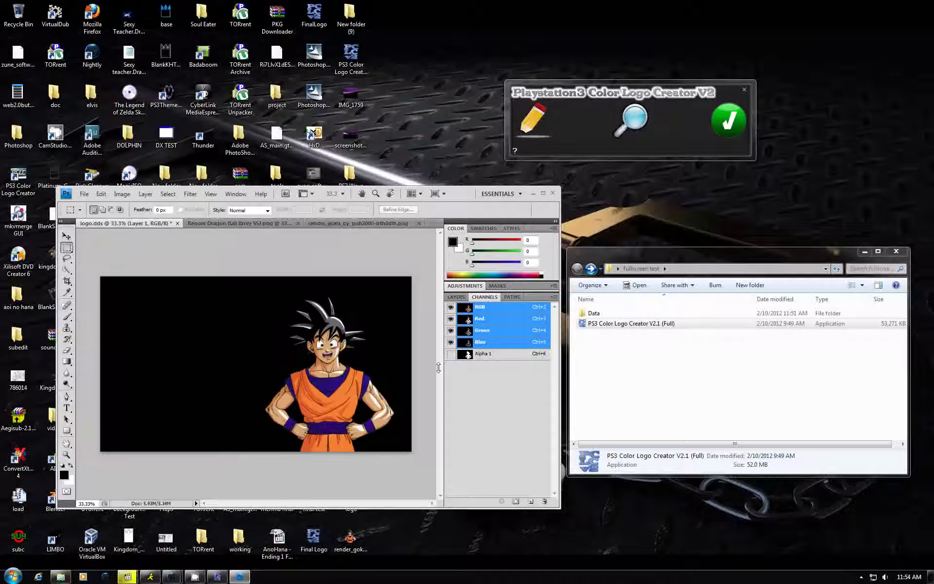
Step: Overlay the Alpha 1 mask on the logo.dds image and merge the Goku layer down into the Background
{"action": "left_click", "coordinate": [451, 353]}
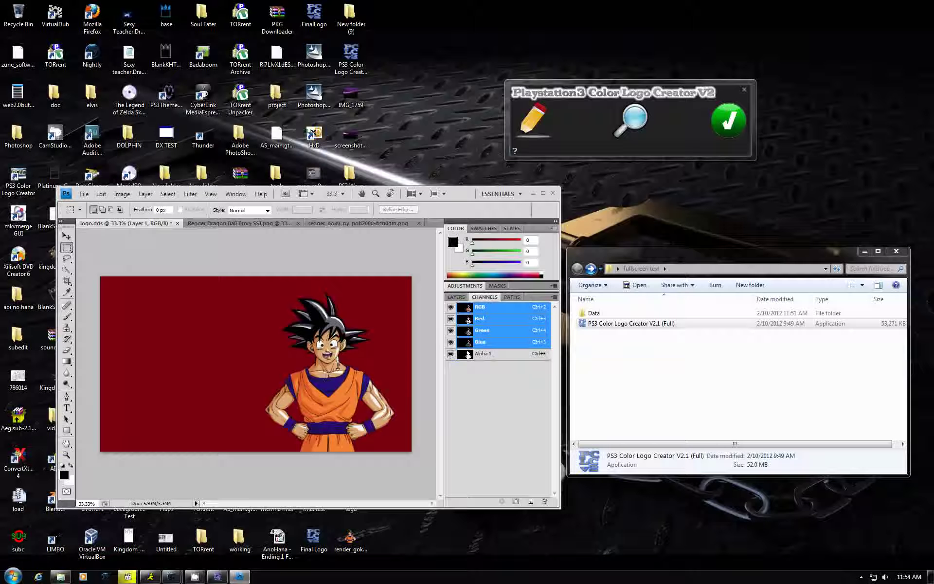
{"action": "left_click", "coordinate": [463, 297]}
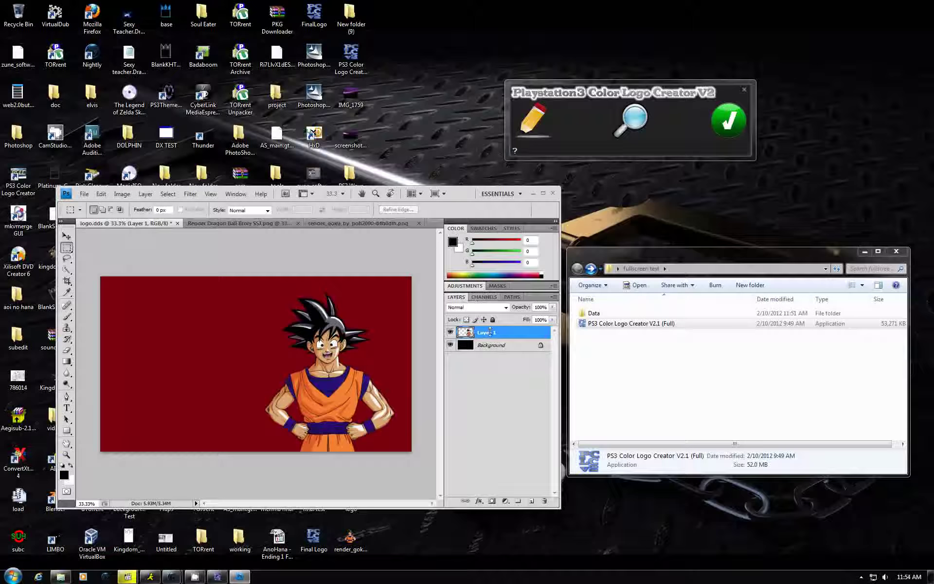
{"action": "right_click", "coordinate": [489, 332]}
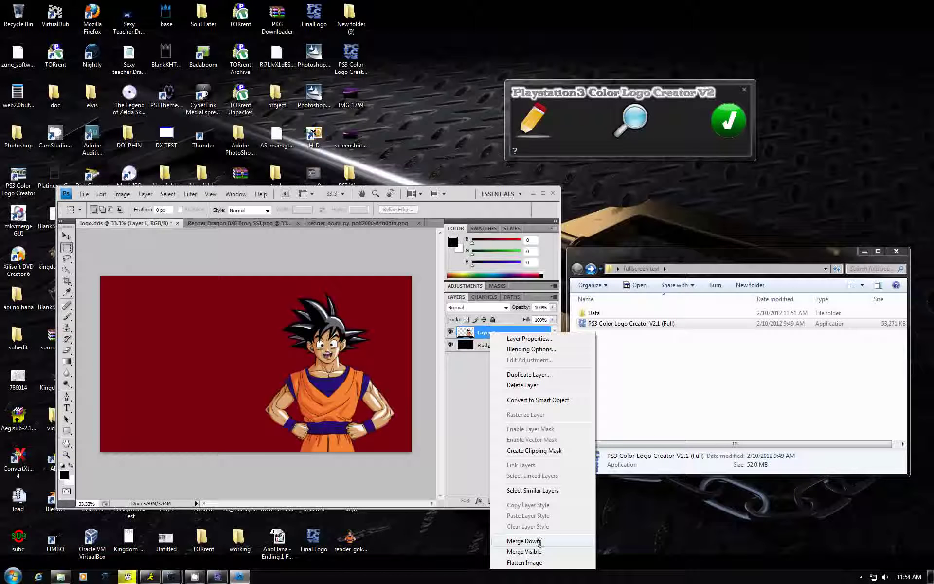
{"action": "left_click", "coordinate": [539, 541]}
{"action": "left_click", "coordinate": [486, 297]}
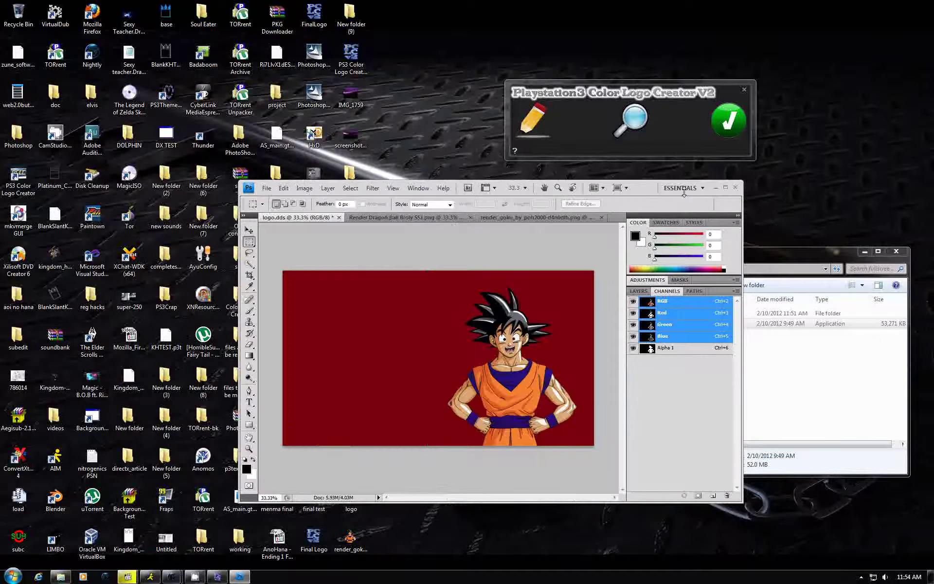
Step: Enlarge the Photoshop window, bring up the Broly render, and select the Broly figure's outline on Layer 0
{"action": "left_click_drag", "start_coordinate": [460, 197], "coordinate": [790, 210]}
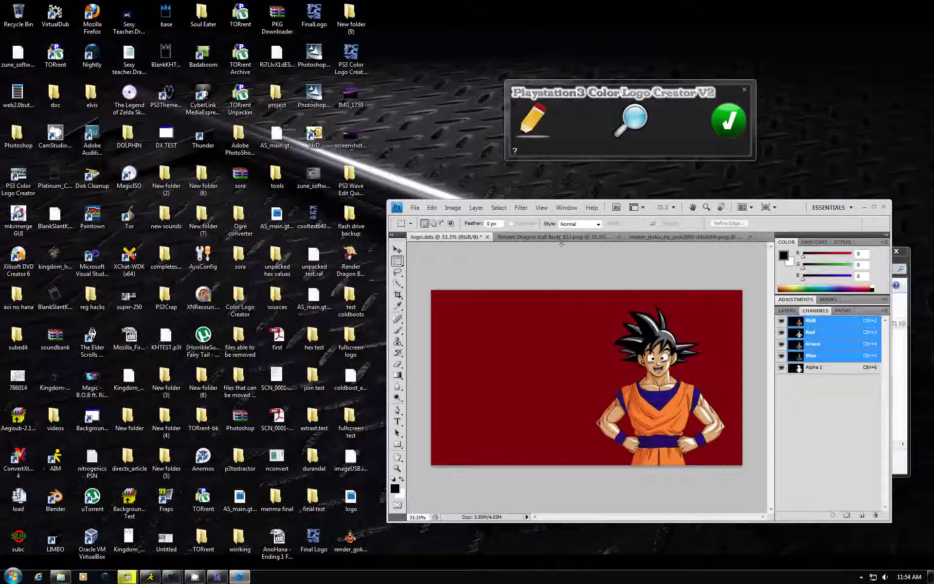
{"action": "left_click", "coordinate": [640, 327]}
{"action": "left_click_drag", "start_coordinate": [792, 210], "coordinate": [497, 114]}
{"action": "left_click", "coordinate": [312, 228]}
{"action": "left_click_drag", "start_coordinate": [596, 424], "coordinate": [655, 516]}
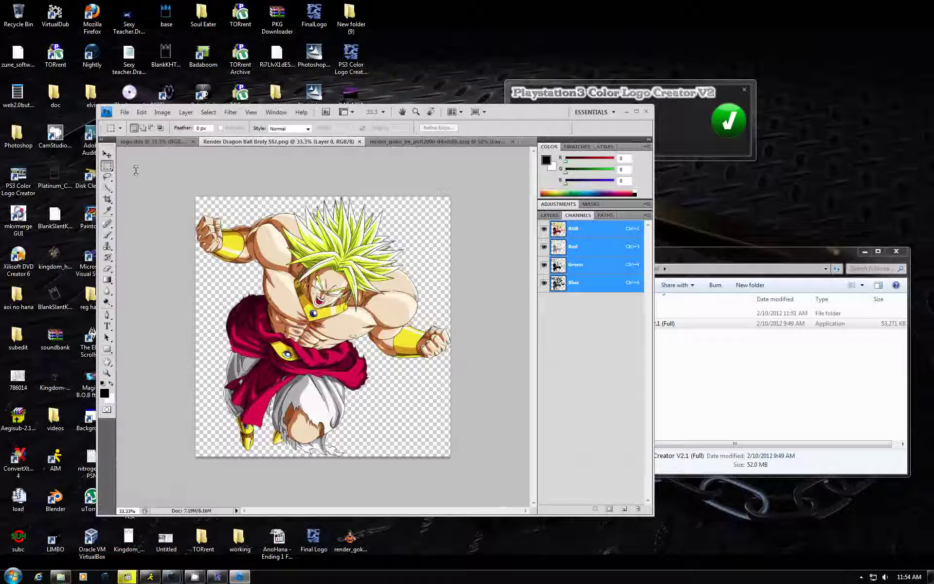
{"action": "left_click", "coordinate": [107, 154]}
{"action": "key", "text": "ctrl+alt+2"}
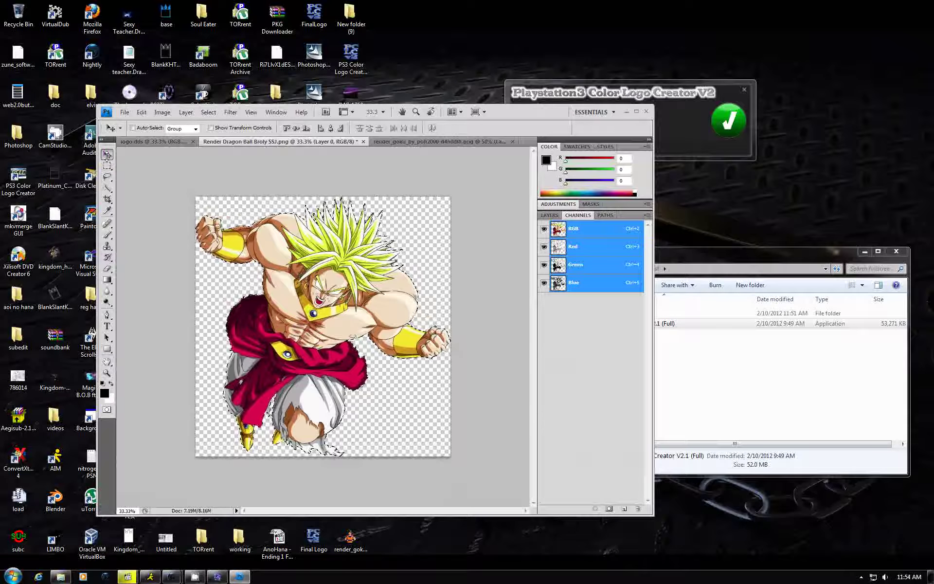
Step: Resize the Broly render to a height of 1080 pixels with proportions constrained
{"action": "left_click", "coordinate": [162, 113]}
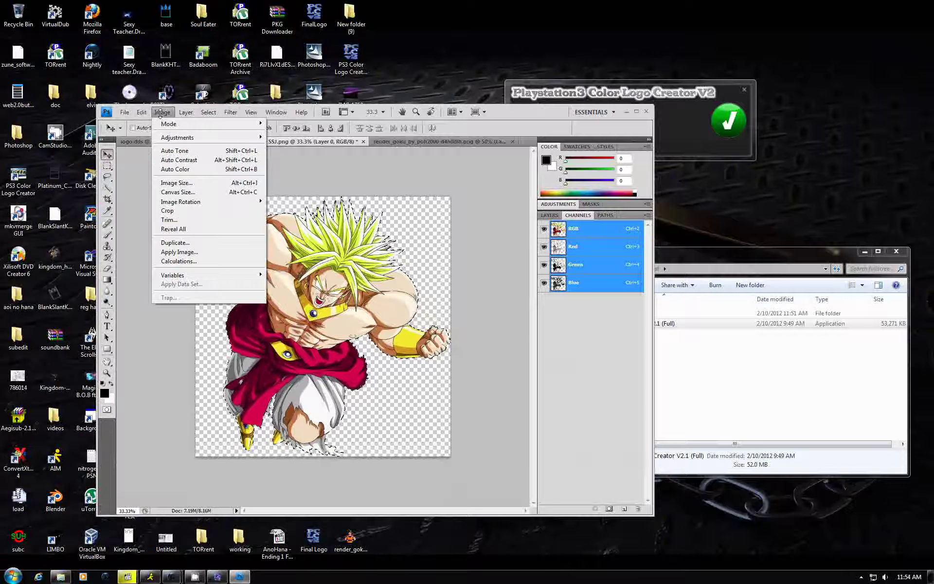
{"action": "left_click", "coordinate": [168, 180]}
{"action": "left_click_drag", "start_coordinate": [457, 220], "coordinate": [383, 247]}
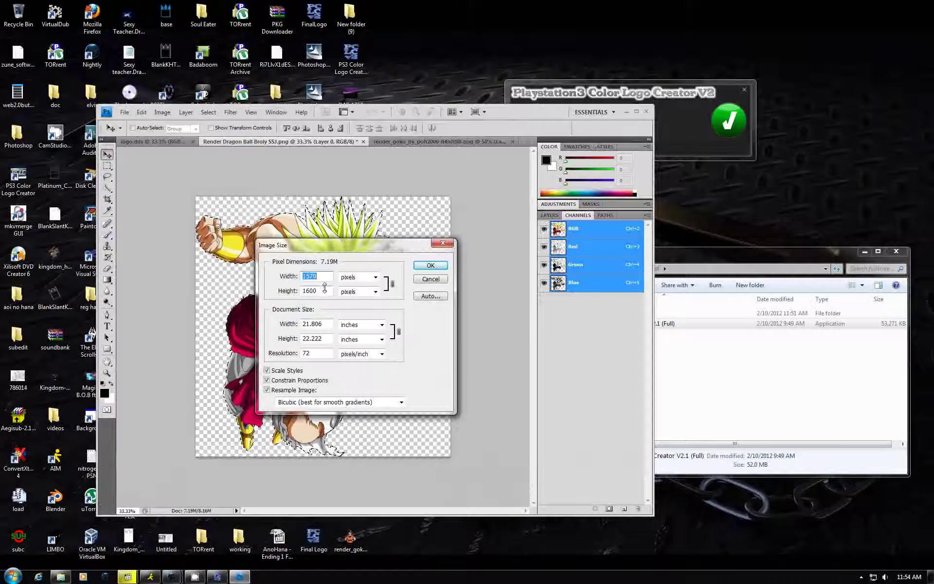
{"action": "left_click_drag", "start_coordinate": [288, 276], "coordinate": [286, 276]}
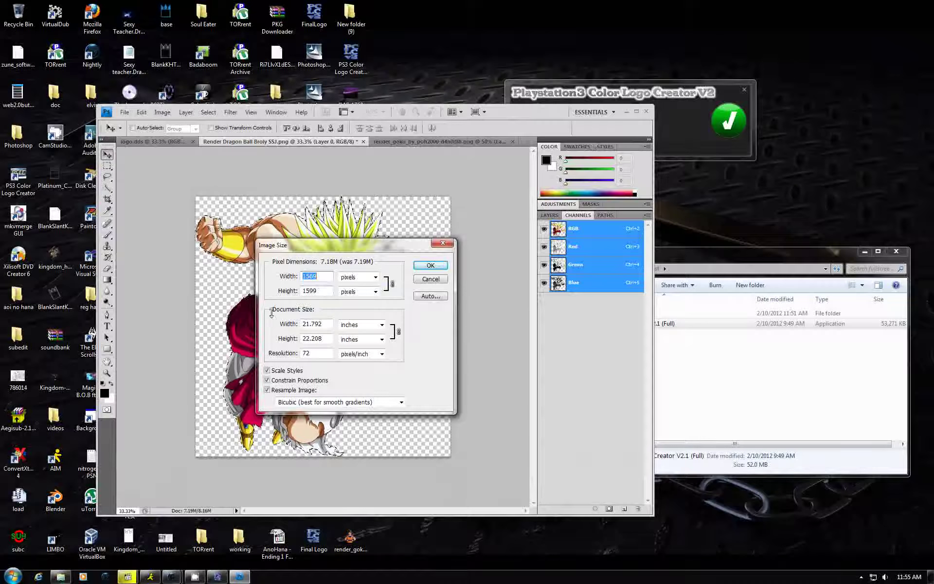
{"action": "type", "text": "1570"}
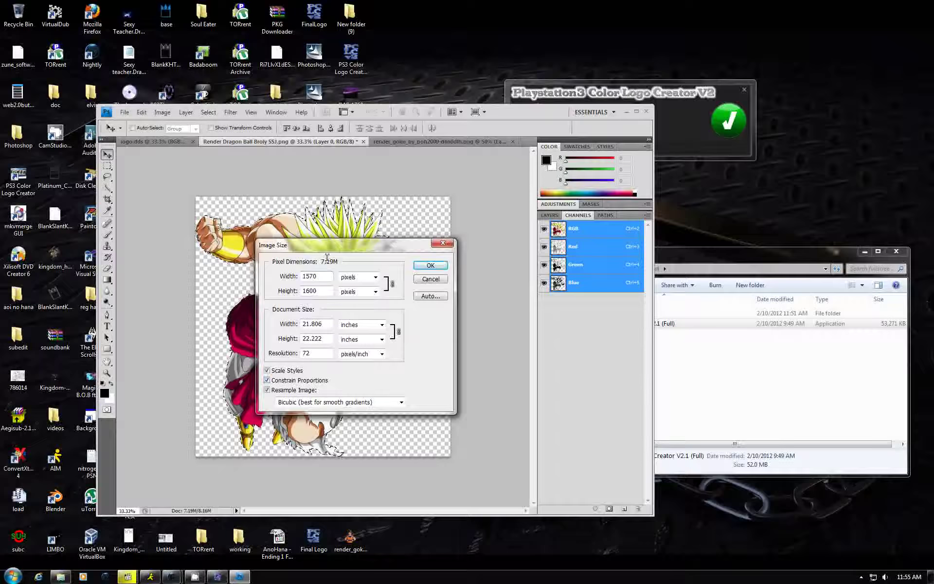
{"action": "left_click_drag", "start_coordinate": [327, 245], "coordinate": [443, 218]}
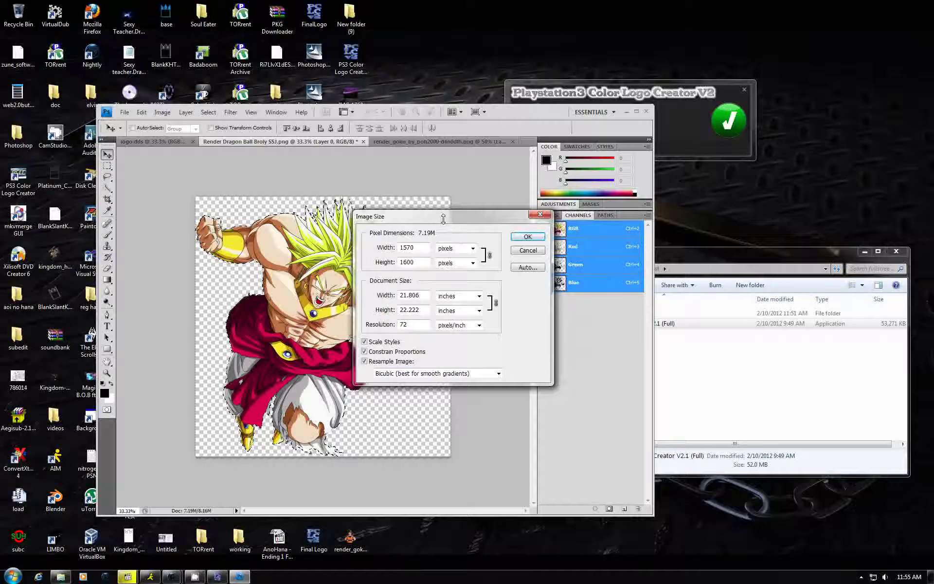
{"action": "double_click", "coordinate": [428, 261]}
{"action": "type", "text": "1080"}
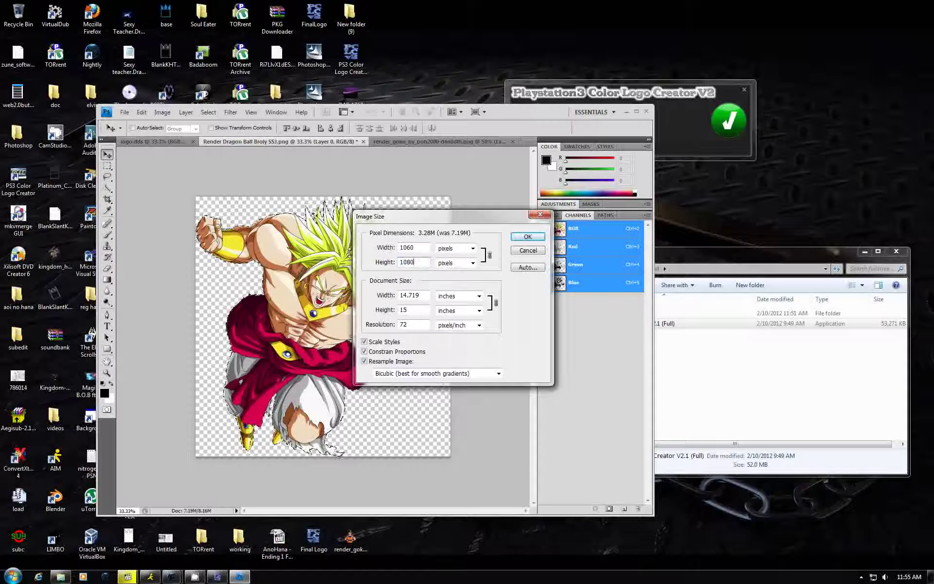
{"action": "left_click_drag", "start_coordinate": [435, 221], "coordinate": [368, 254]}
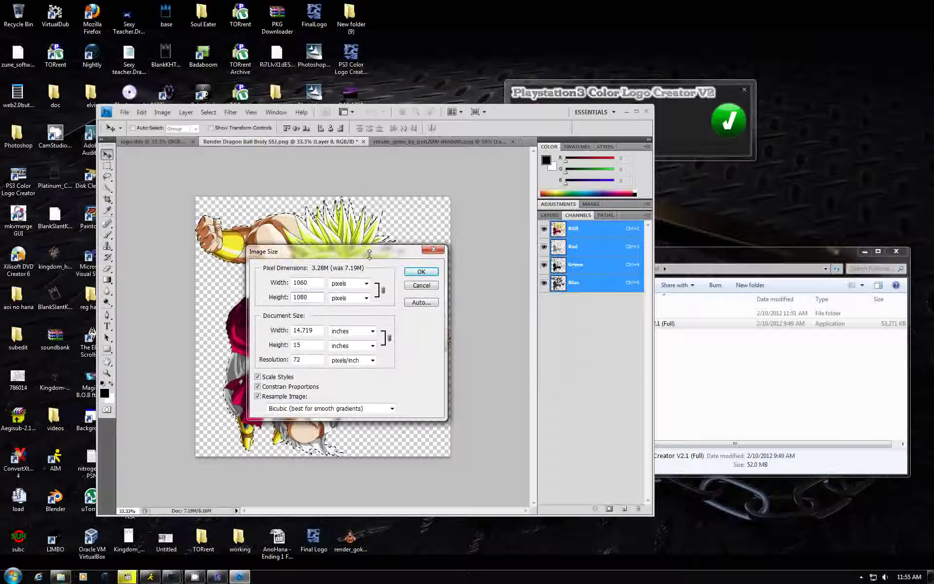
{"action": "left_click", "coordinate": [418, 271]}
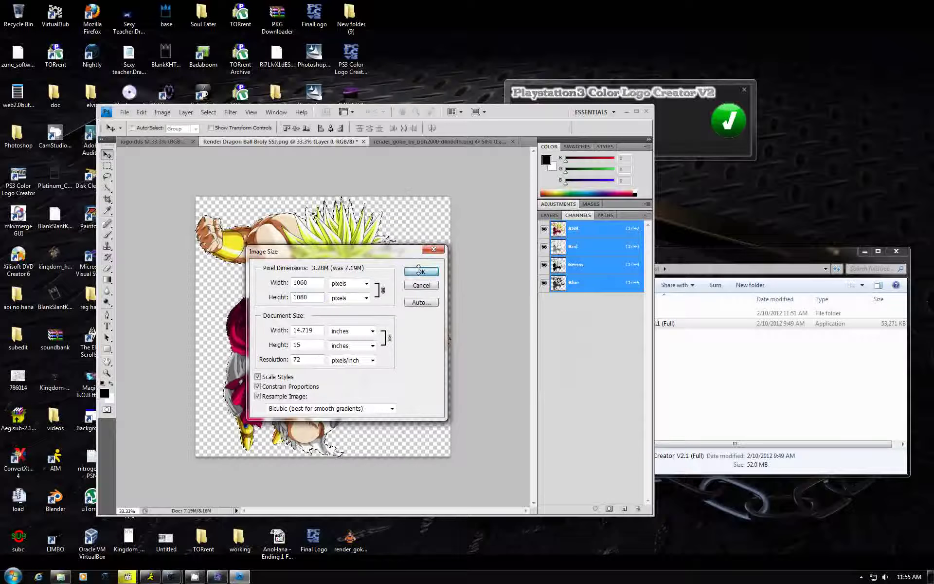
Step: Copy the Broly figure, paste it into the Alpha 1 channel of logo.dds, and move it to the canvas's left half beside Goku's silhouette
{"action": "key", "text": "ctrl+h"}
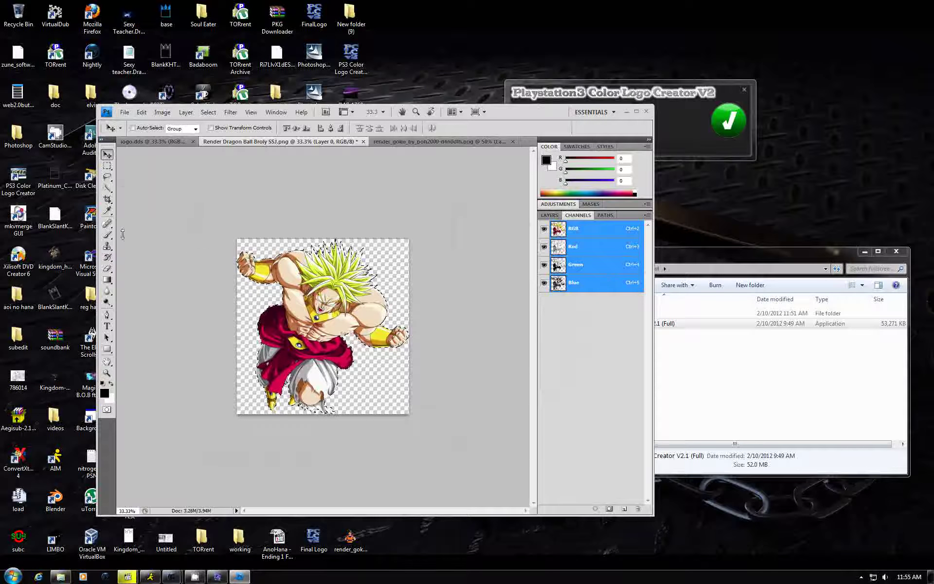
{"action": "left_click", "coordinate": [148, 141]}
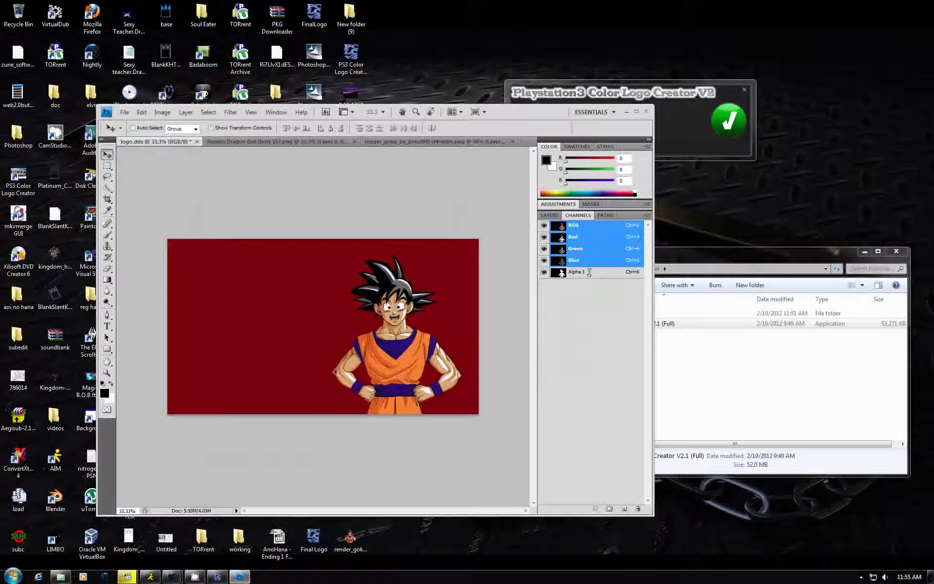
{"action": "left_click", "coordinate": [589, 271]}
{"action": "left_click", "coordinate": [544, 225]}
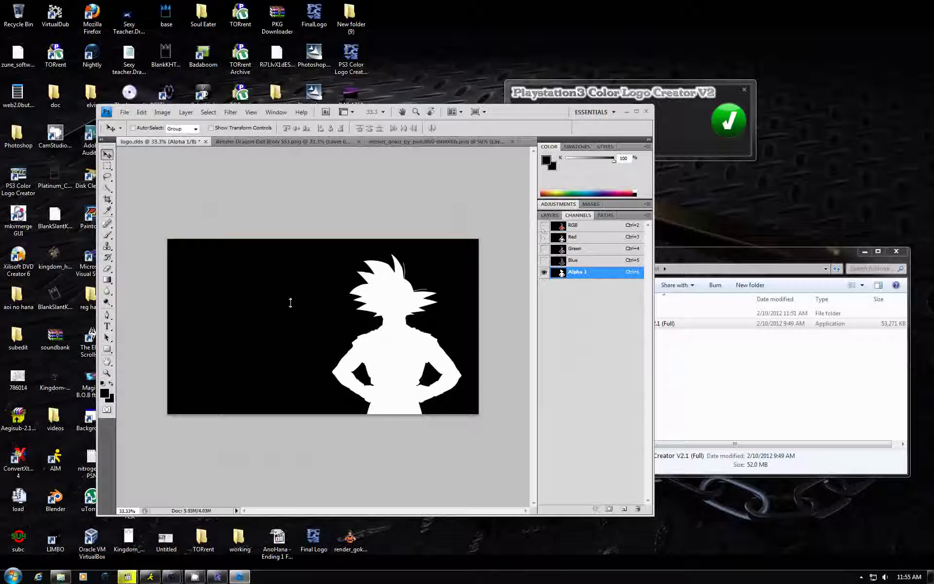
{"action": "left_click", "coordinate": [544, 225]}
{"action": "left_click", "coordinate": [544, 225]}
{"action": "double_click", "coordinate": [568, 273]}
{"action": "key", "text": "ctrl+v"}
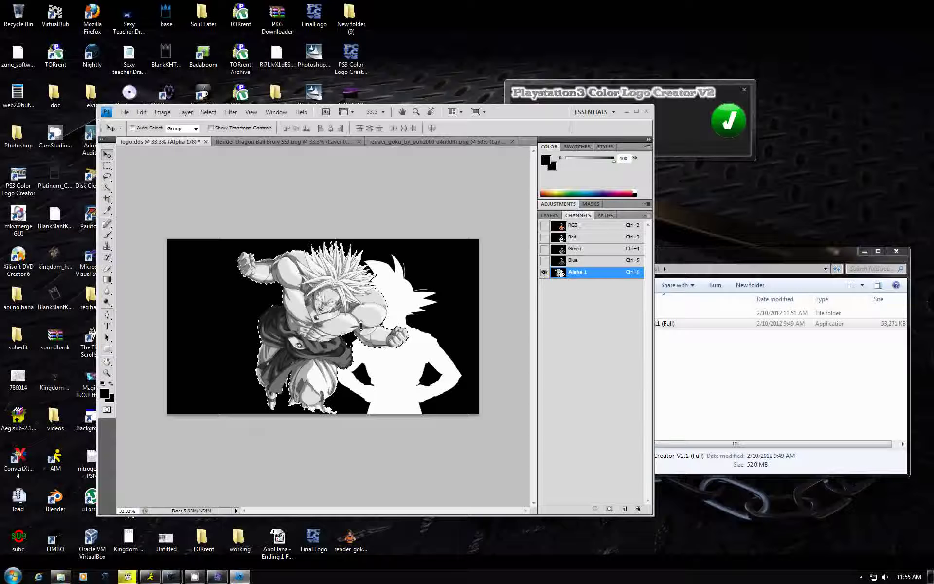
{"action": "left_click_drag", "start_coordinate": [321, 304], "coordinate": [264, 305]}
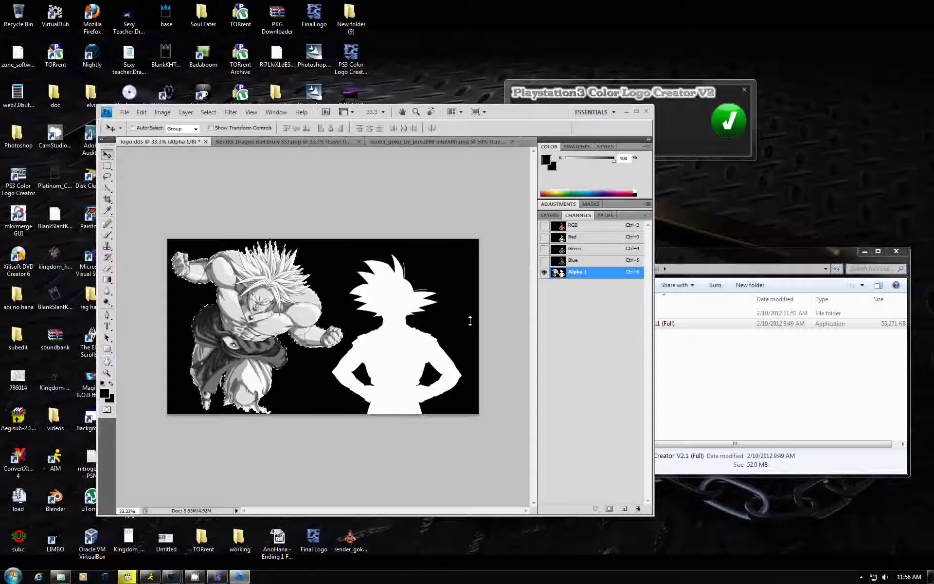
Step: Fill the Broly-shaped selection in the Alpha 1 channel with white at 100% opacity
{"action": "left_click", "coordinate": [107, 165]}
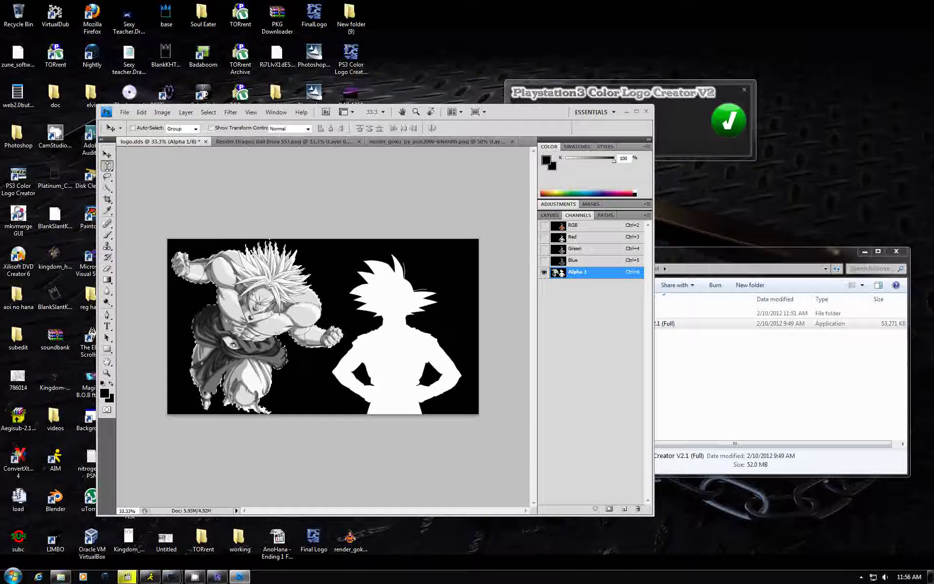
{"action": "right_click", "coordinate": [246, 336]}
{"action": "left_click", "coordinate": [302, 475]}
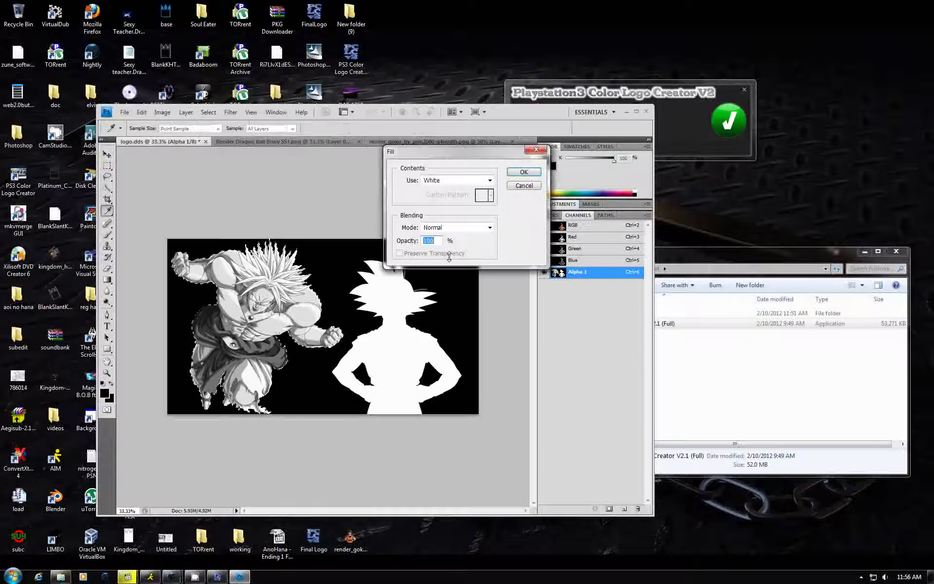
{"action": "left_click", "coordinate": [524, 174]}
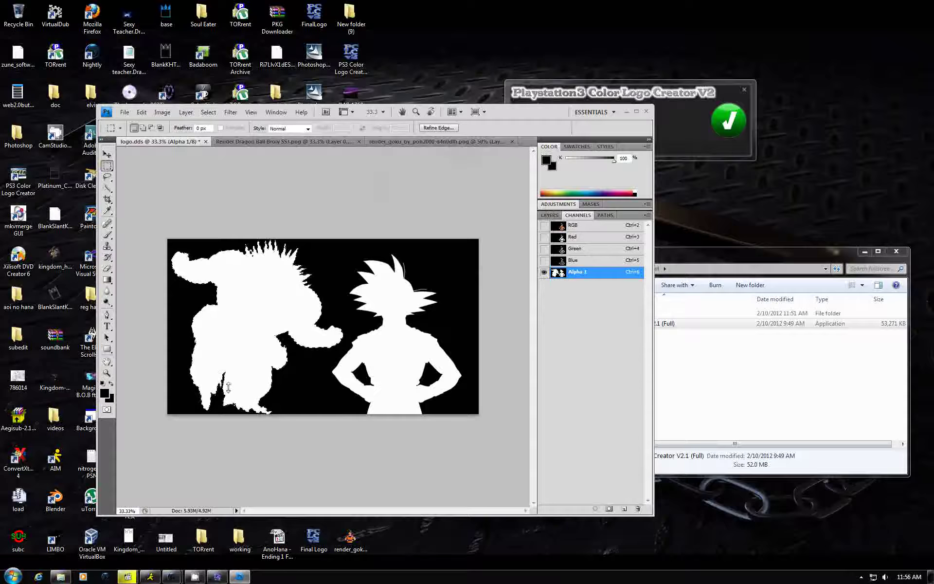
Step: Paste the colored Broly figure into the RGB channels over the matching selection and merge the visible layers
{"action": "left_click", "coordinate": [564, 226]}
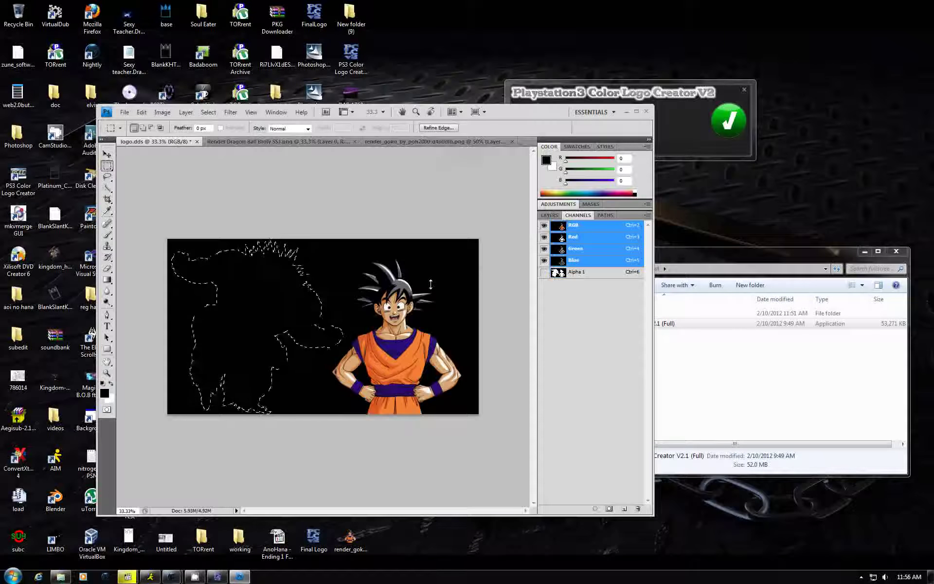
{"action": "key", "text": "ctrl+v"}
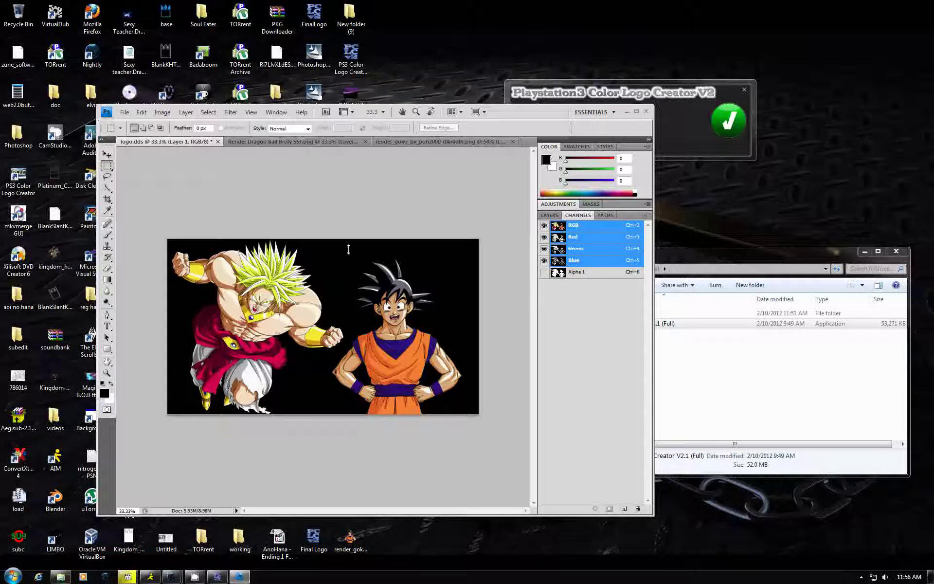
{"action": "left_click", "coordinate": [549, 215]}
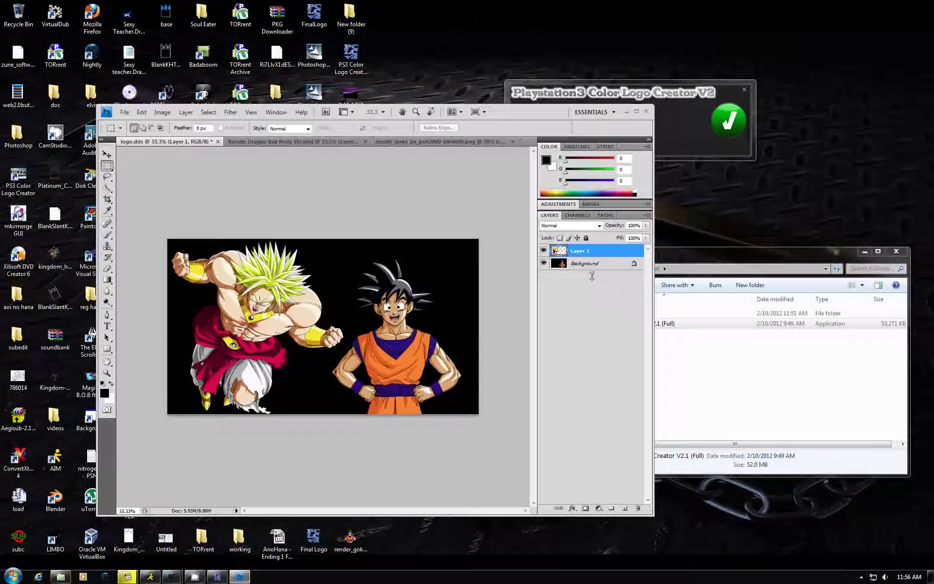
{"action": "right_click", "coordinate": [579, 250]}
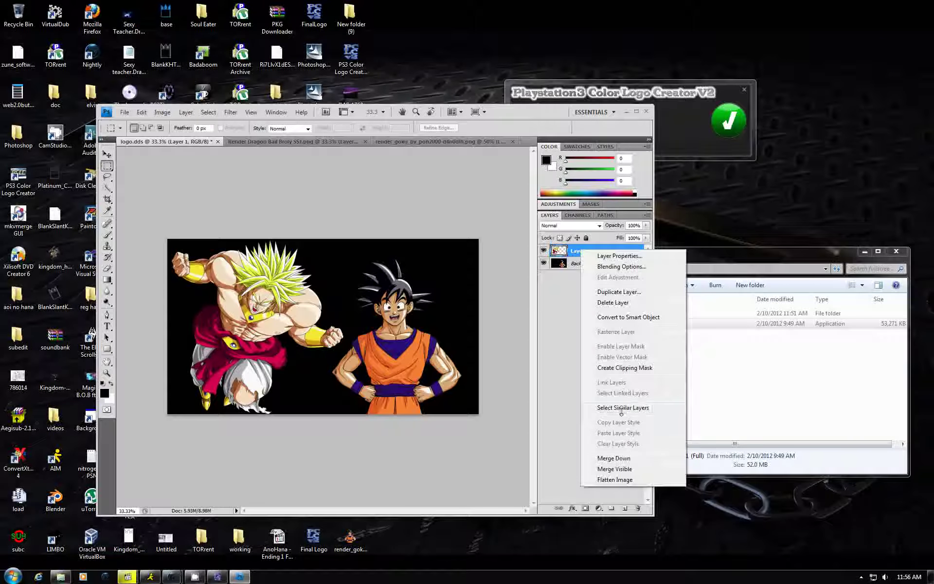
{"action": "left_click", "coordinate": [629, 468]}
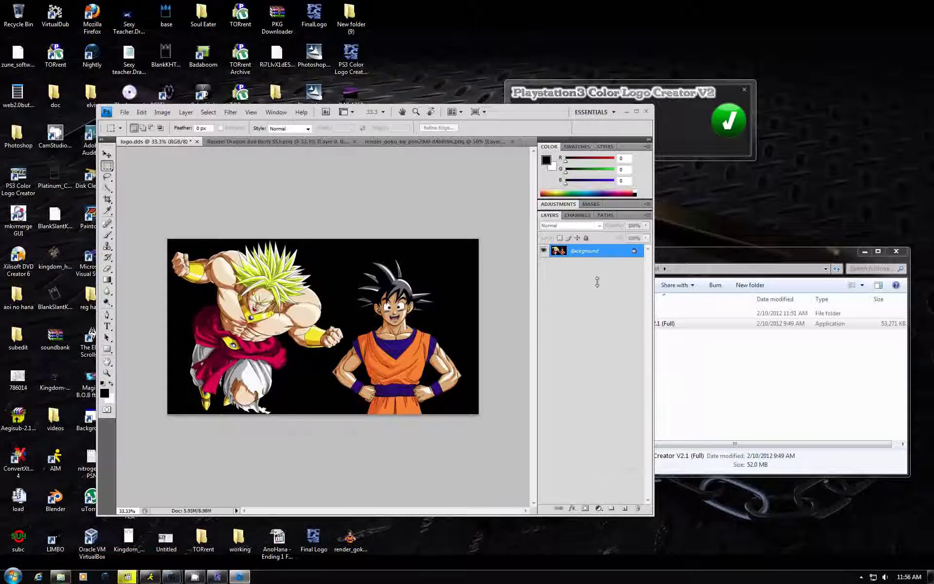
Step: Inspect the Alpha 1 mask alone, then together with the RGB channels to compare the silhouettes with the figures
{"action": "left_click", "coordinate": [577, 215]}
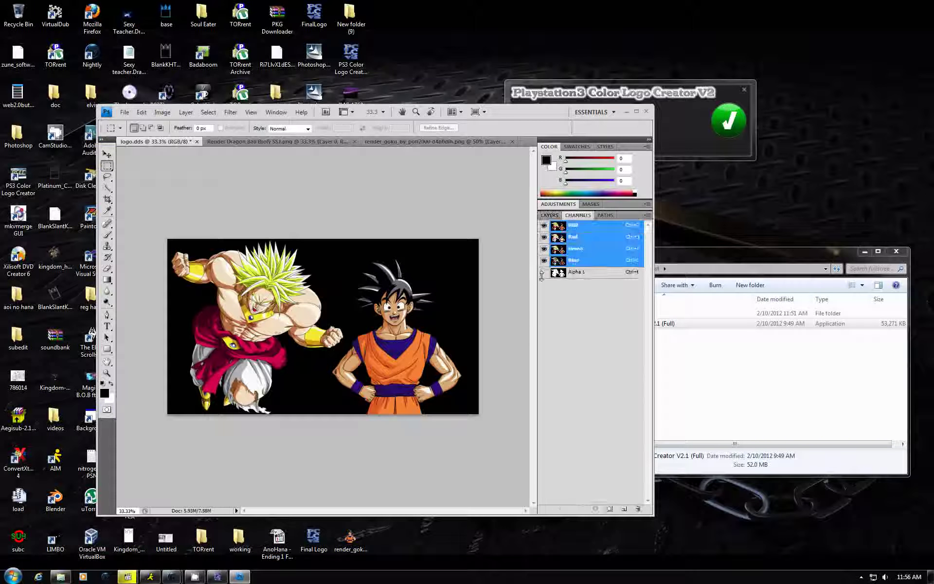
{"action": "left_click", "coordinate": [548, 273]}
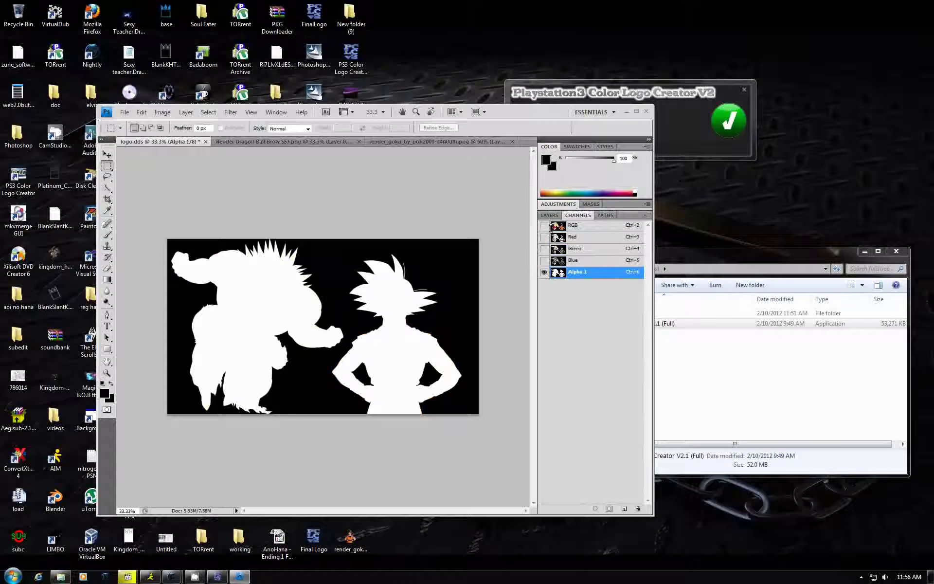
{"action": "left_click", "coordinate": [543, 225]}
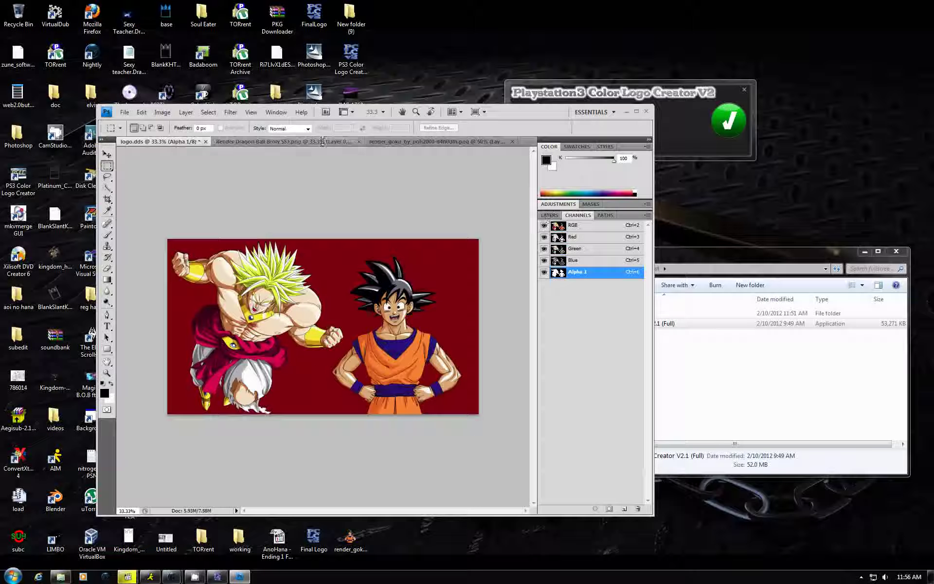
Step: Close the Broly and Goku render documents without saving their changes
{"action": "left_click", "coordinate": [350, 142]}
{"action": "left_click", "coordinate": [371, 141]}
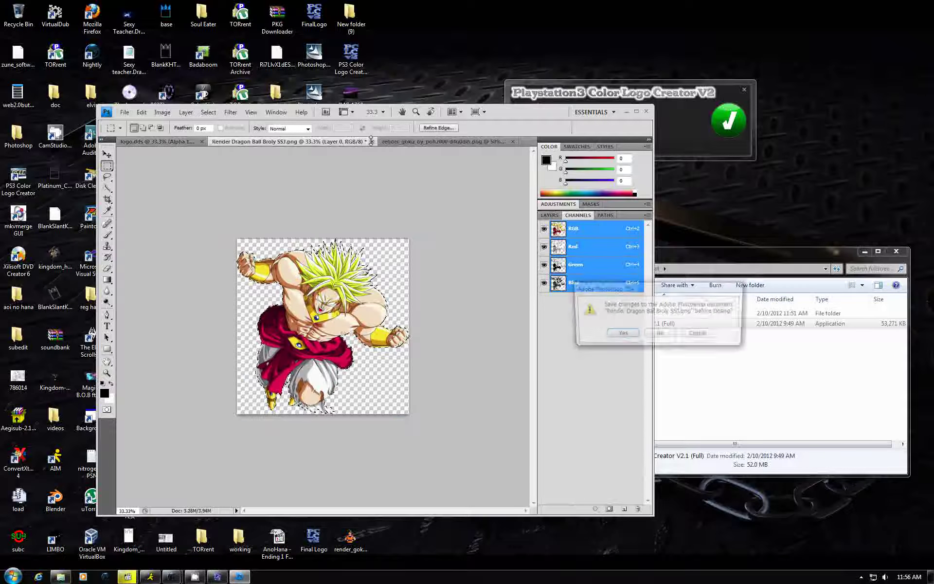
{"action": "key", "text": "n"}
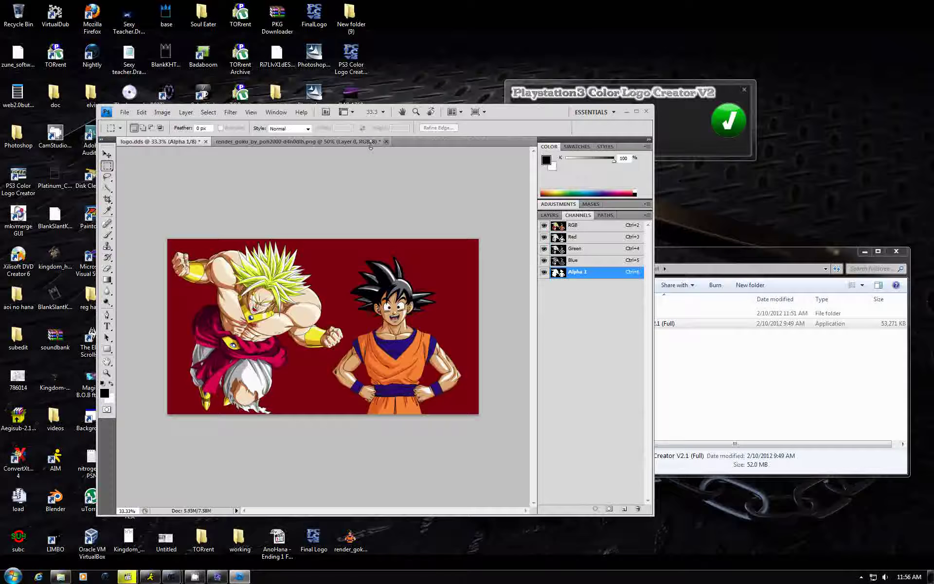
{"action": "left_click", "coordinate": [371, 144]}
{"action": "left_click", "coordinate": [385, 141]}
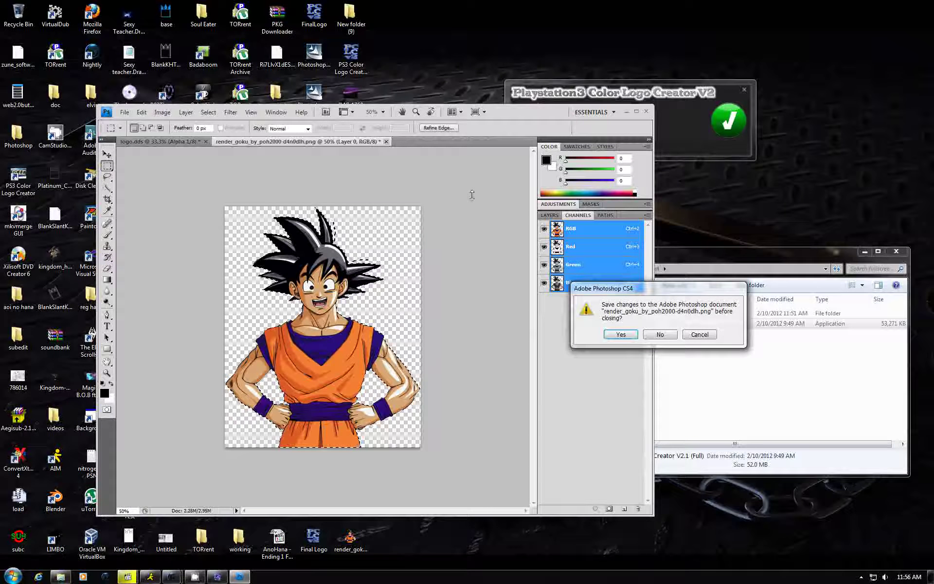
{"action": "left_click", "coordinate": [659, 335]}
Step: Save logo.dds as DXT5 ARGB 8 bpp interpolated alpha with no MIP maps, and close Photoshop
{"action": "left_click", "coordinate": [205, 141]}
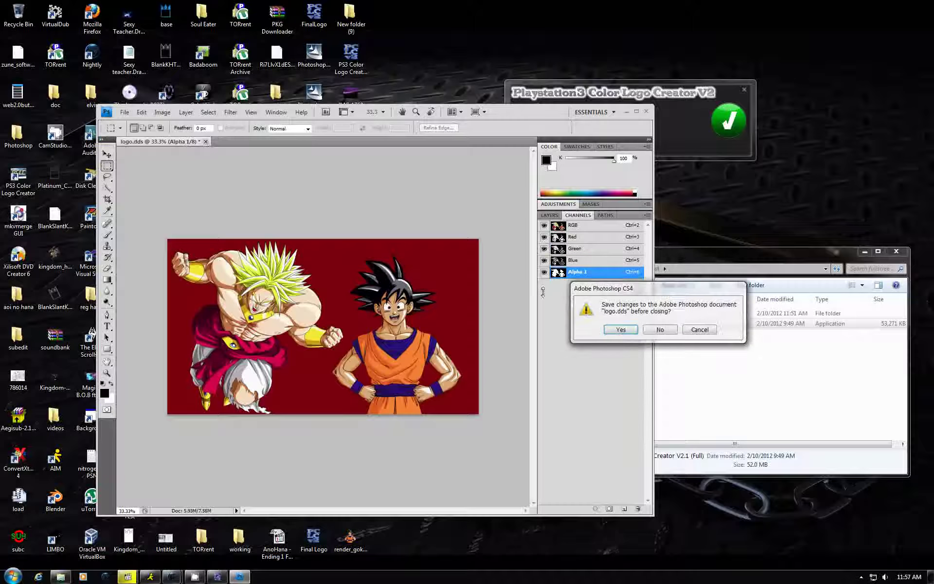
{"action": "left_click", "coordinate": [619, 329]}
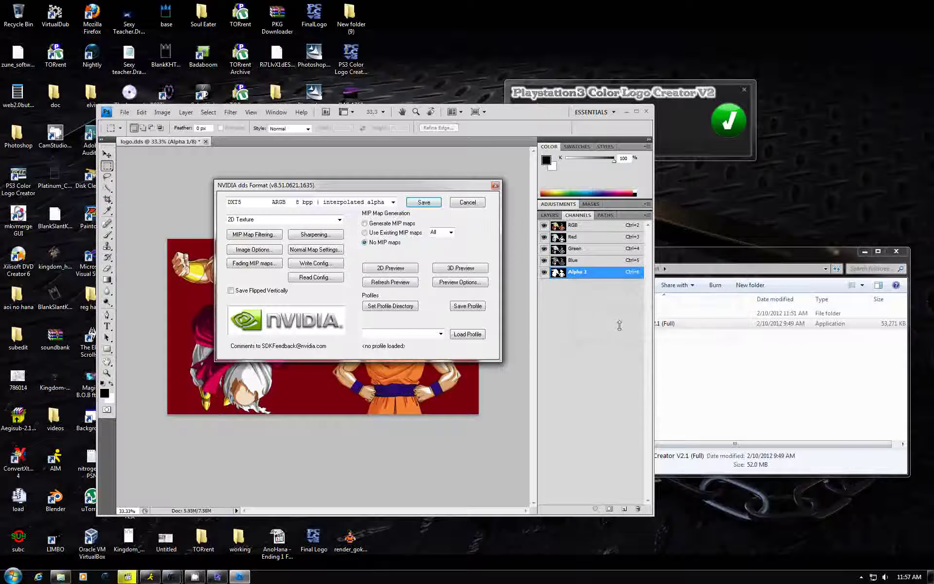
{"action": "left_click_drag", "start_coordinate": [344, 195], "coordinate": [333, 200]}
{"action": "left_click", "coordinate": [352, 207]}
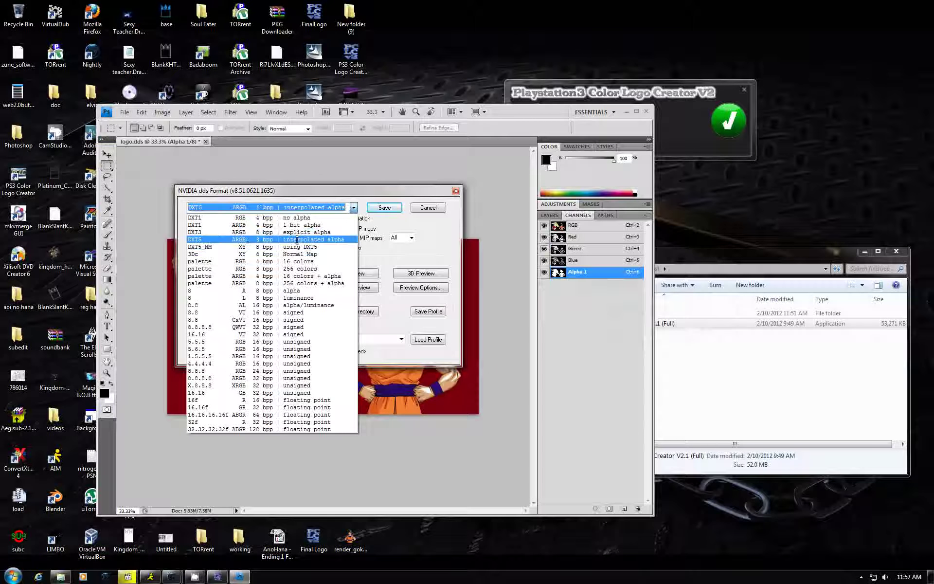
{"action": "left_click", "coordinate": [340, 238]}
{"action": "left_click", "coordinate": [334, 248]}
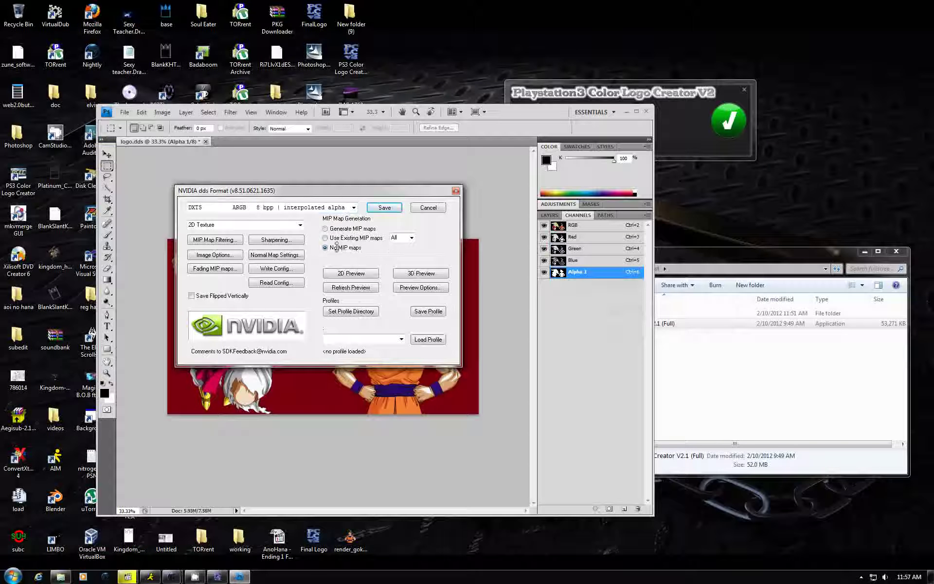
{"action": "left_click_drag", "start_coordinate": [340, 194], "coordinate": [353, 239]}
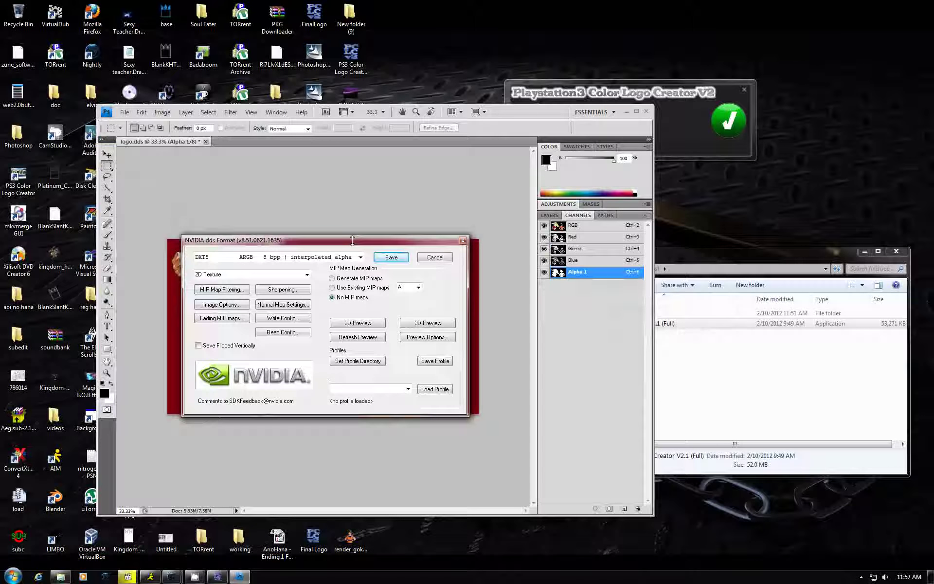
{"action": "left_click", "coordinate": [391, 257]}
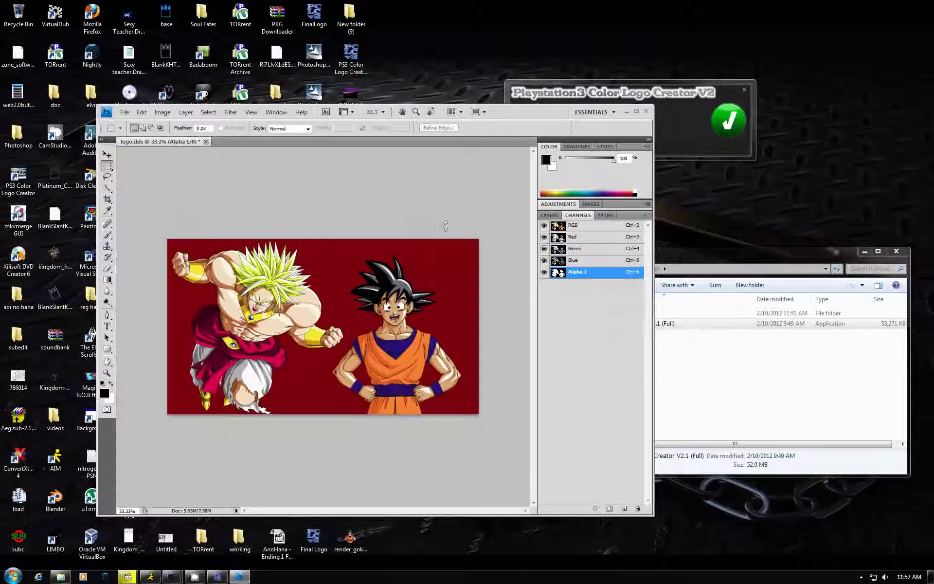
{"action": "key", "text": "ctrl+w"}
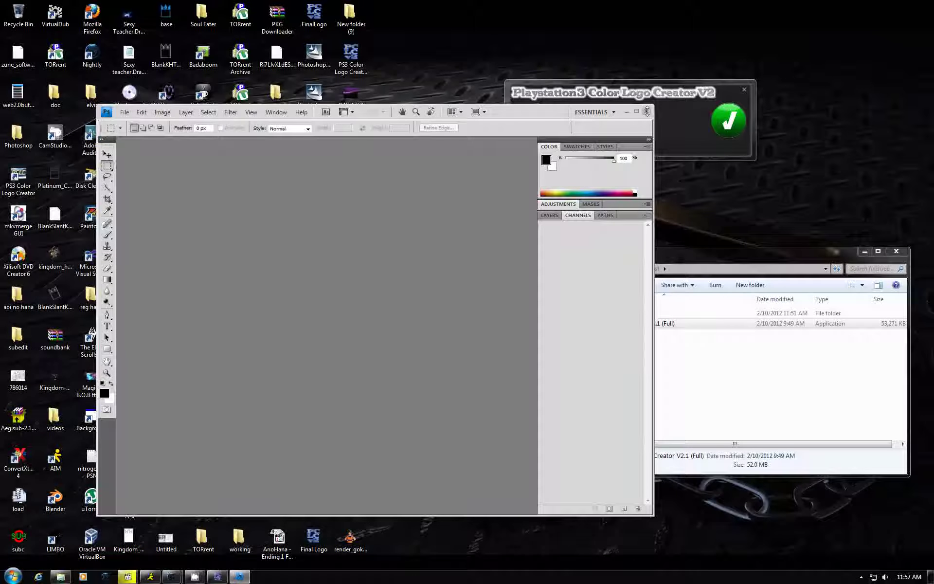
{"action": "left_click", "coordinate": [647, 111]}
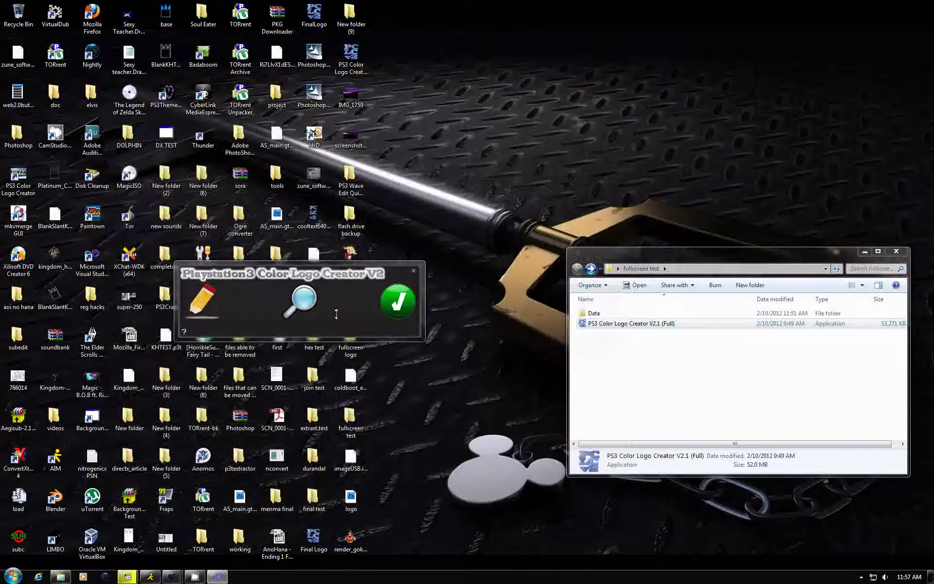
Step: Preview the finished logo in PS3 Color Logo Creator at 480 (4:3) and 480 (16:9)
{"action": "left_click", "coordinate": [302, 298]}
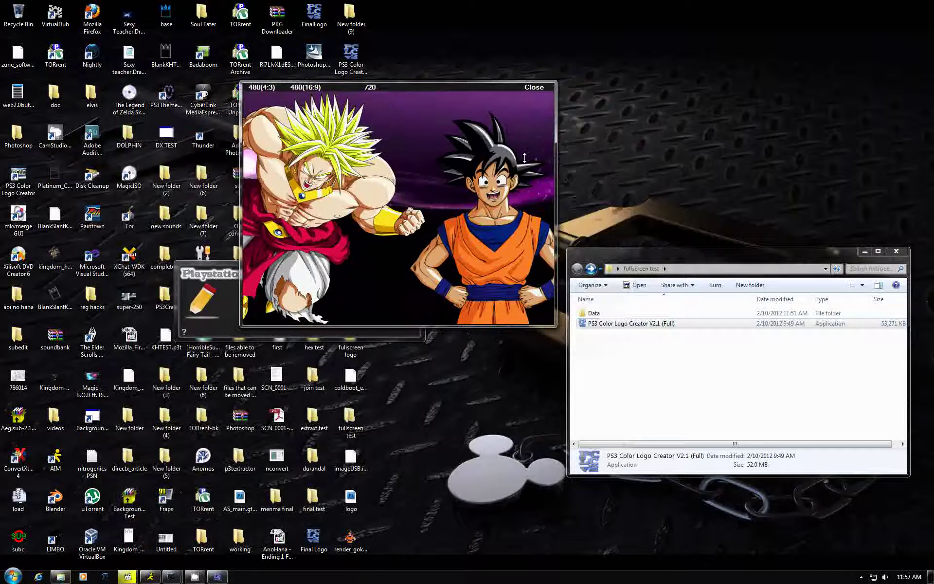
{"action": "left_click_drag", "start_coordinate": [264, 167], "coordinate": [381, 157]}
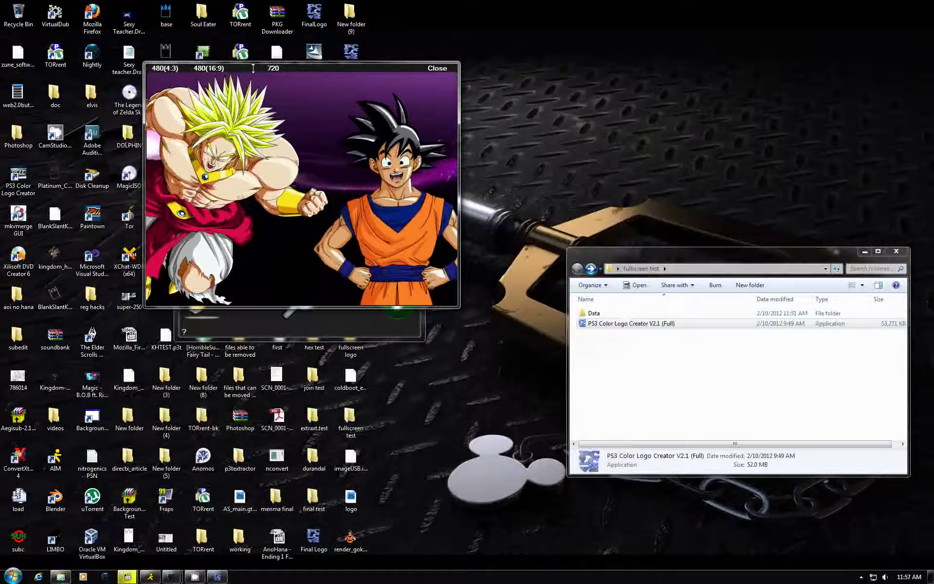
{"action": "left_click_drag", "start_coordinate": [253, 68], "coordinate": [239, 113]}
{"action": "left_click", "coordinate": [197, 109]}
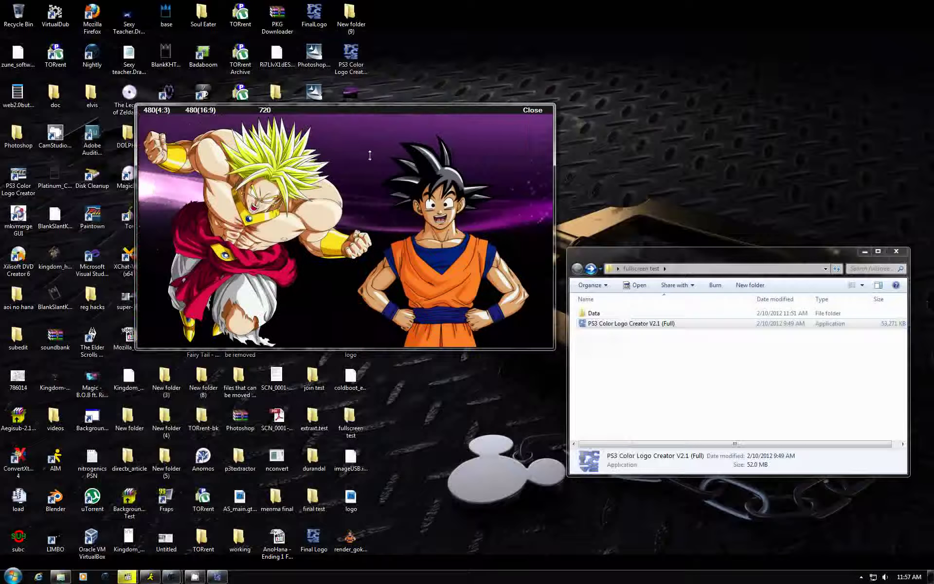
{"action": "left_click_drag", "start_coordinate": [369, 158], "coordinate": [323, 271]}
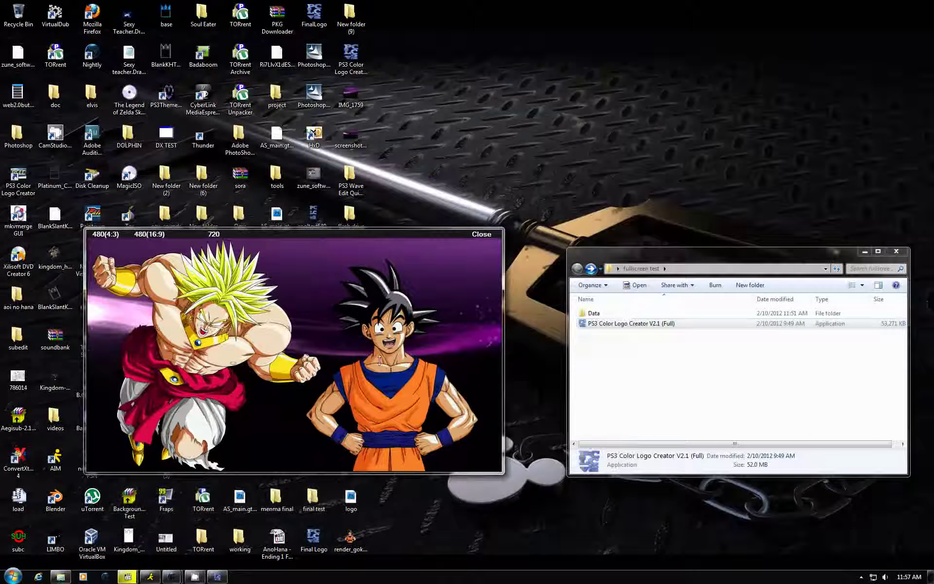
Step: Preview the logo at 720 to check both figures against the background, and close the preview
{"action": "left_click", "coordinate": [214, 234]}
{"action": "left_click_drag", "start_coordinate": [416, 301], "coordinate": [407, 181]}
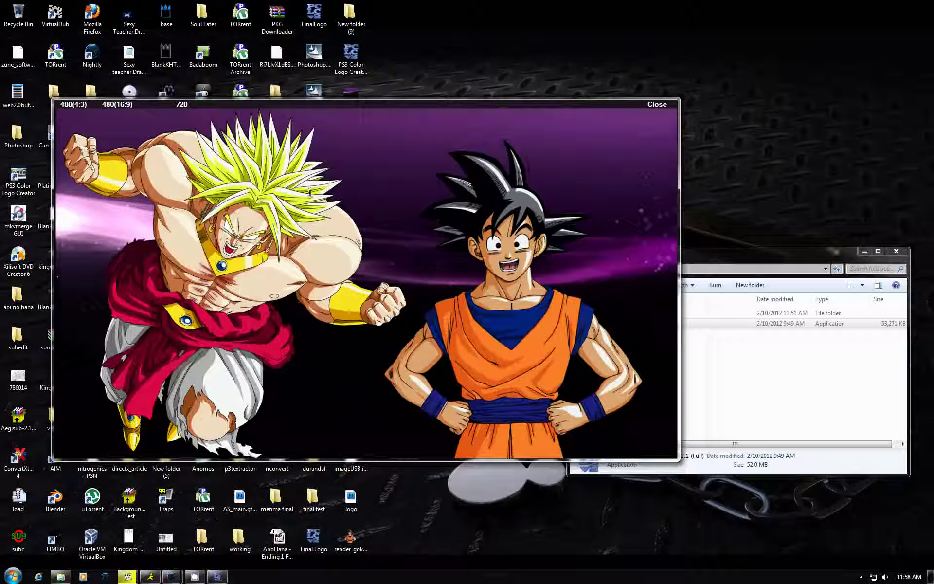
{"action": "left_click_drag", "start_coordinate": [322, 196], "coordinate": [257, 151]}
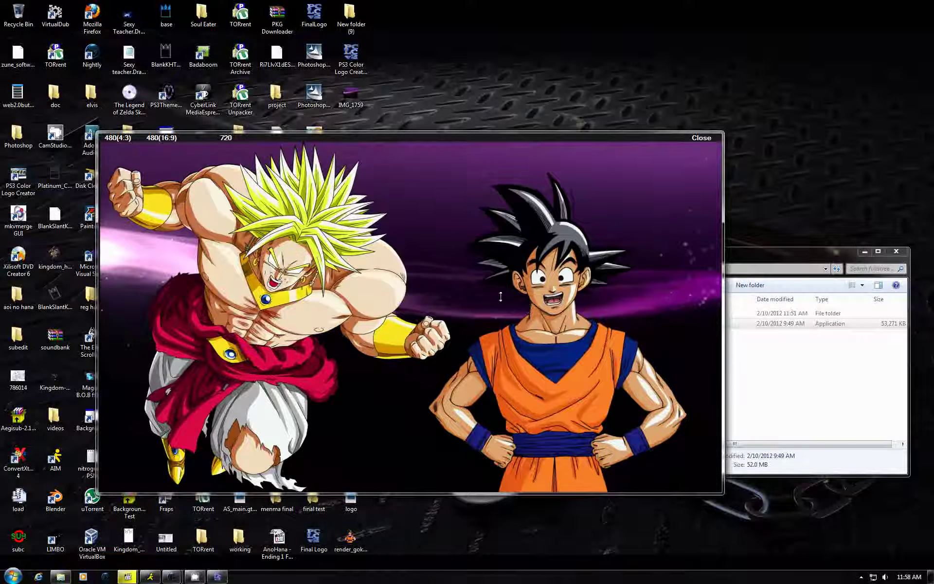
{"action": "left_click_drag", "start_coordinate": [527, 321], "coordinate": [478, 264]}
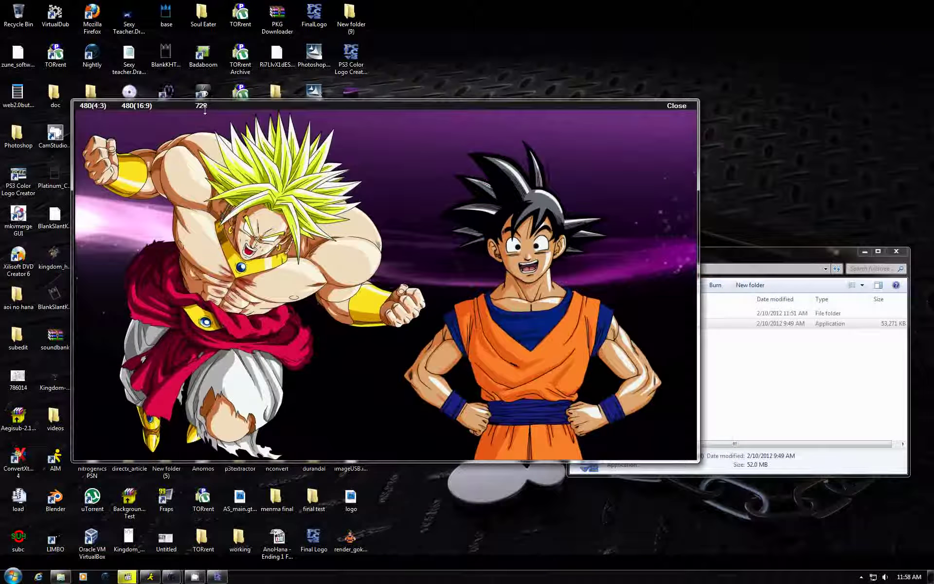
{"action": "left_click_drag", "start_coordinate": [629, 209], "coordinate": [608, 229]}
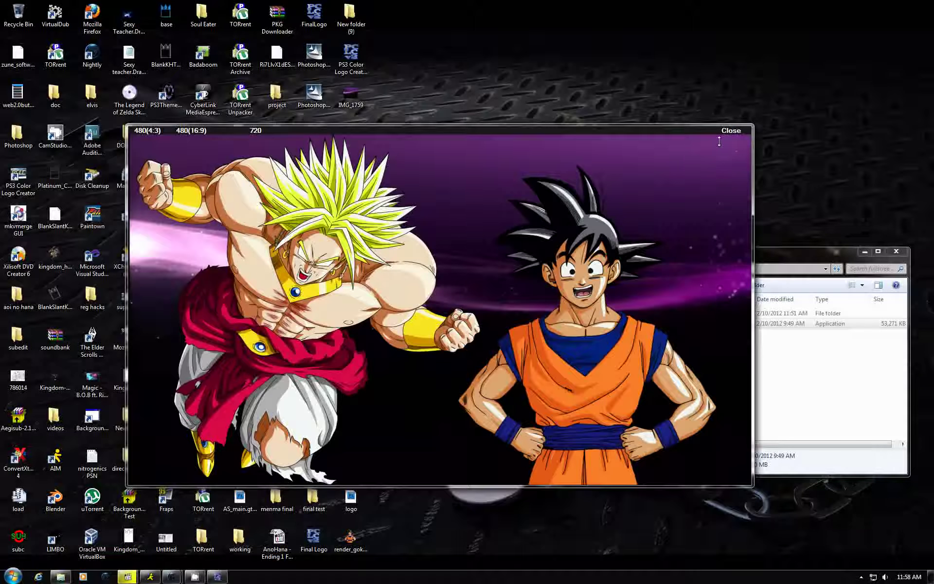
{"action": "left_click", "coordinate": [730, 130]}
Step: Build the finished boot logo, look inside the generated Coldboot folder, and reload the output listing
{"action": "left_click_drag", "start_coordinate": [599, 162], "coordinate": [601, 179]}
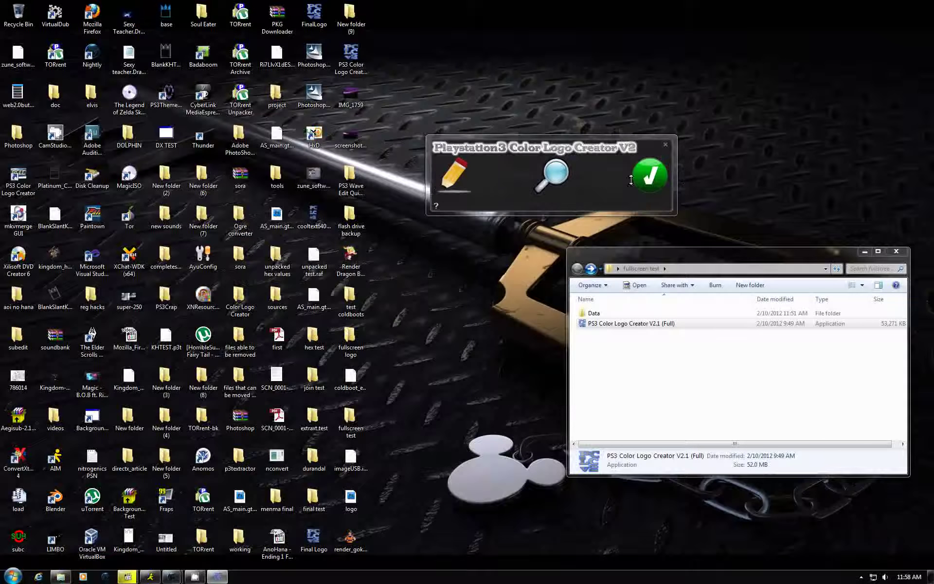
{"action": "left_click", "coordinate": [650, 174]}
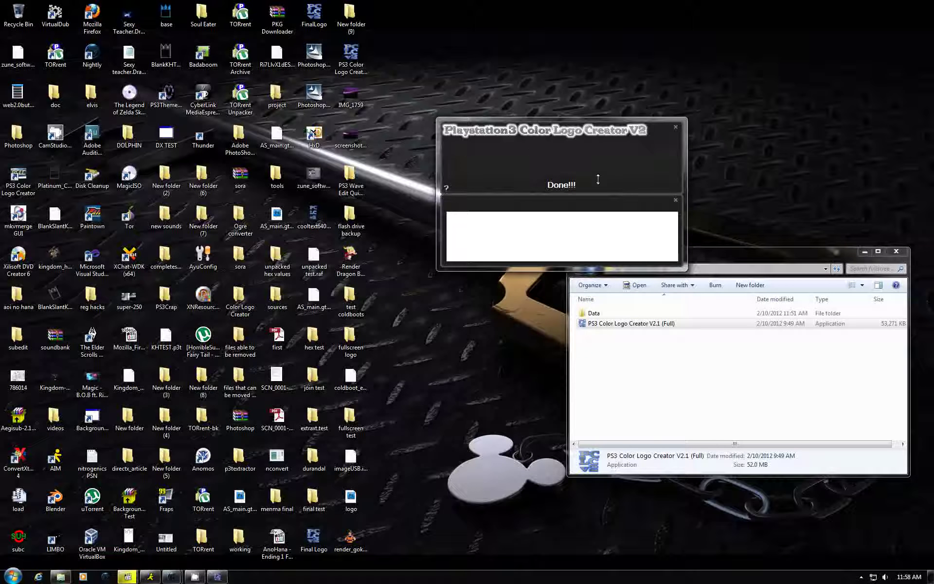
{"action": "left_click_drag", "start_coordinate": [617, 148], "coordinate": [454, 213]}
{"action": "double_click", "coordinate": [314, 292]}
{"action": "left_click", "coordinate": [314, 293]}
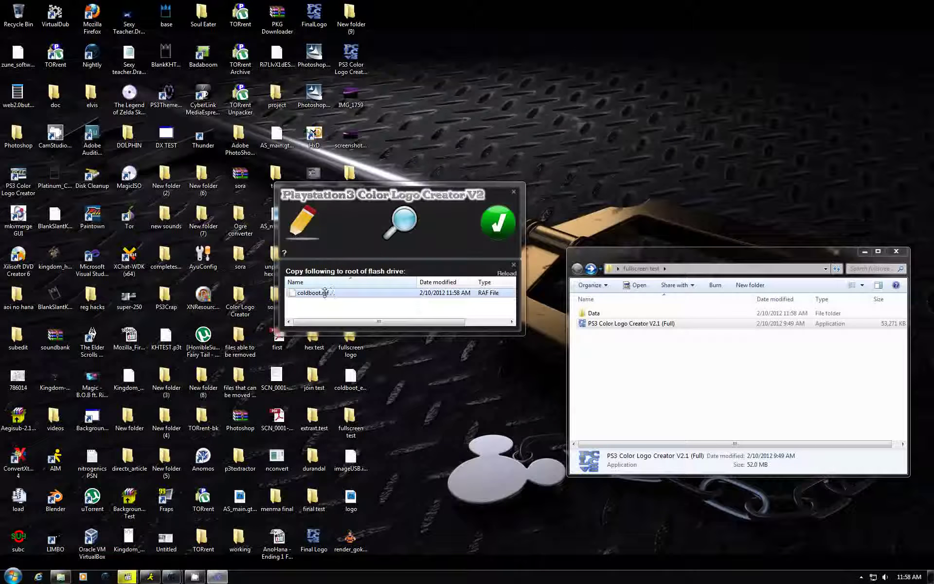
{"action": "left_click", "coordinate": [506, 272]}
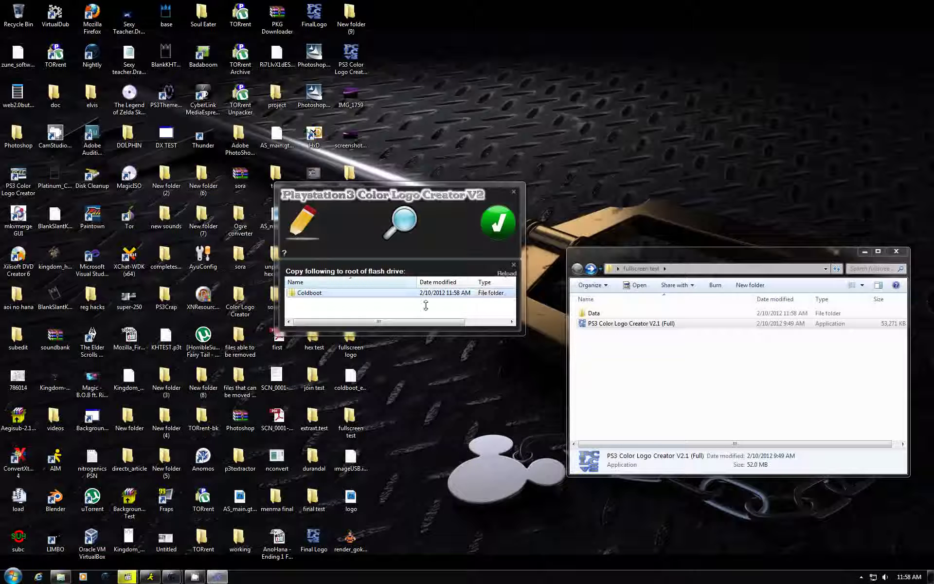
Step: Open the root of the UDISK 2.0 (M:) flash drive in a window clear of the logo creator
{"action": "left_click", "coordinate": [12, 577]}
{"action": "right_click", "coordinate": [175, 195]}
{"action": "left_click", "coordinate": [192, 203]}
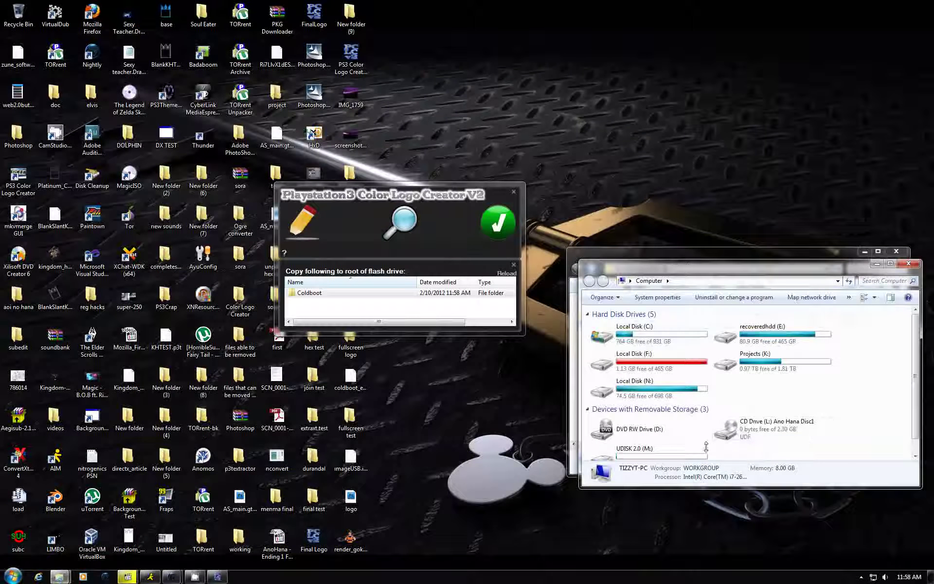
{"action": "scroll", "coordinate": [669, 447], "scroll_direction": "down", "scroll_amount": 1}
{"action": "double_click", "coordinate": [670, 446]}
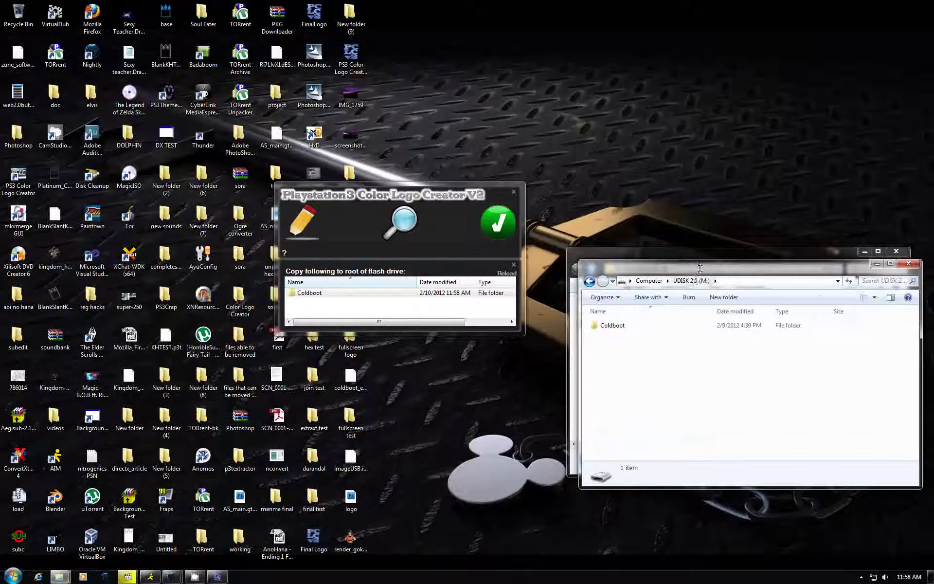
{"action": "left_click_drag", "start_coordinate": [699, 268], "coordinate": [702, 151]}
Step: Copy the generated Coldboot folder to the flash drive's root, merging the folders and replacing the existing coldboot.raf
{"action": "left_click", "coordinate": [314, 291]}
{"action": "left_click_drag", "start_coordinate": [314, 292], "coordinate": [749, 246]}
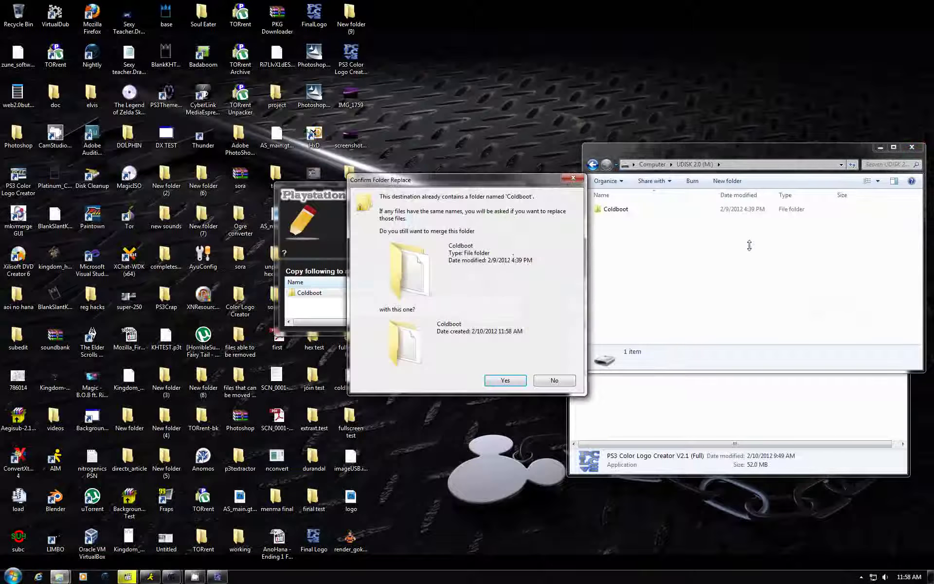
{"action": "left_click", "coordinate": [501, 379]}
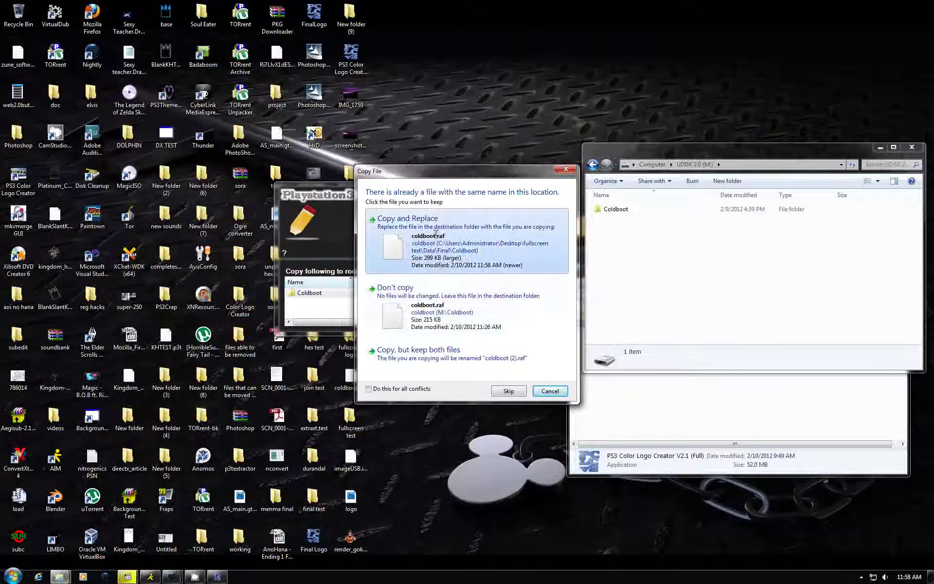
{"action": "left_click", "coordinate": [517, 256]}
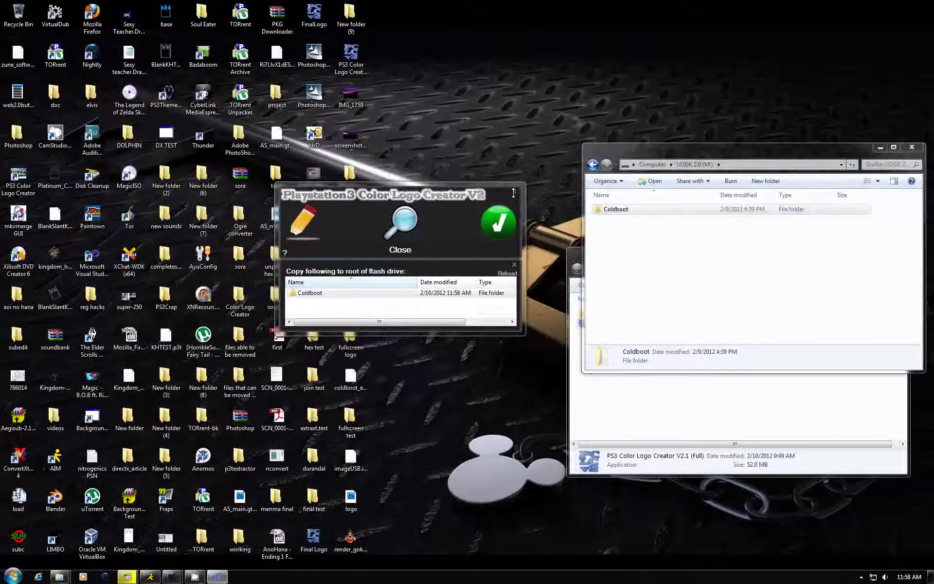
Step: Close PS3 Color Logo Creator and show the hidden notification icons
{"action": "left_click", "coordinate": [513, 191]}
{"action": "left_click_drag", "start_coordinate": [808, 147], "coordinate": [653, 45]}
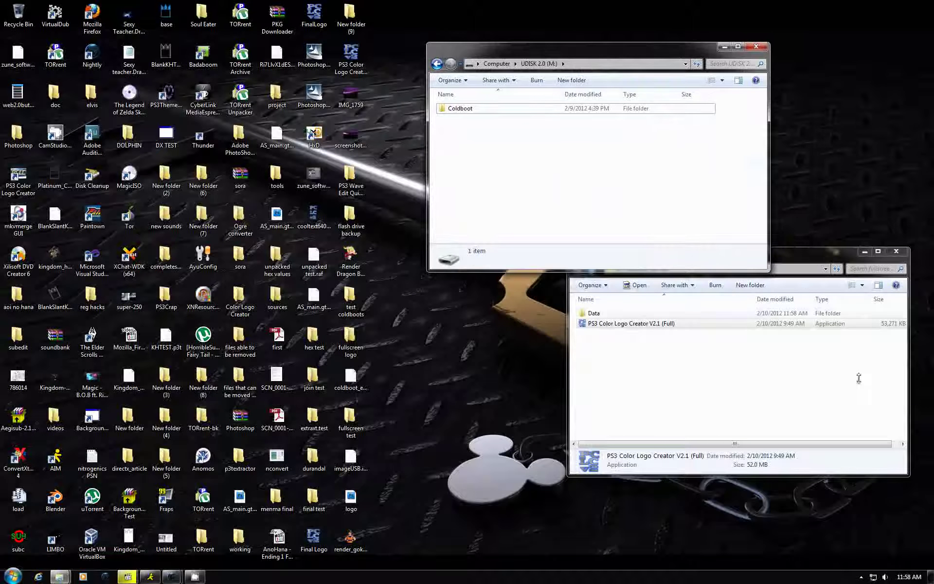
{"action": "left_click", "coordinate": [861, 576]}
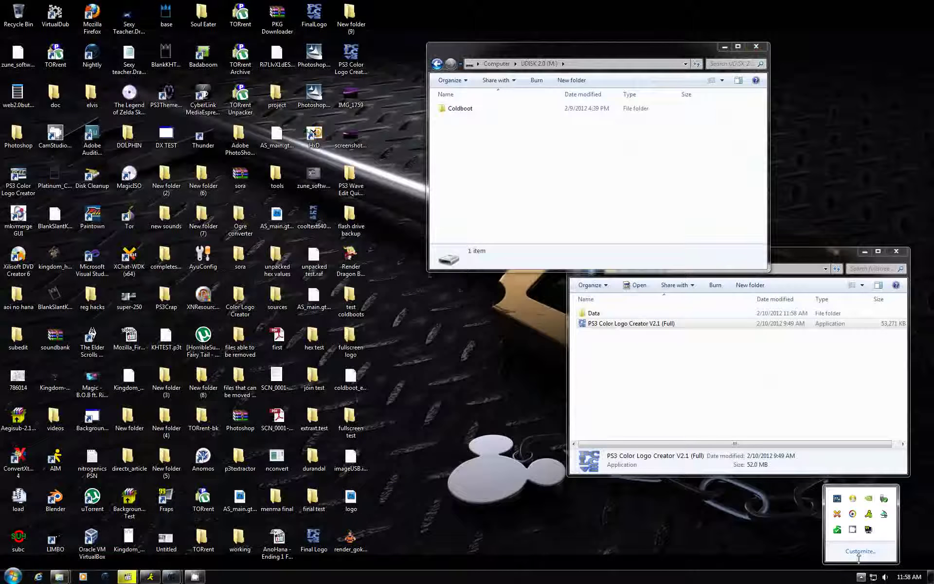